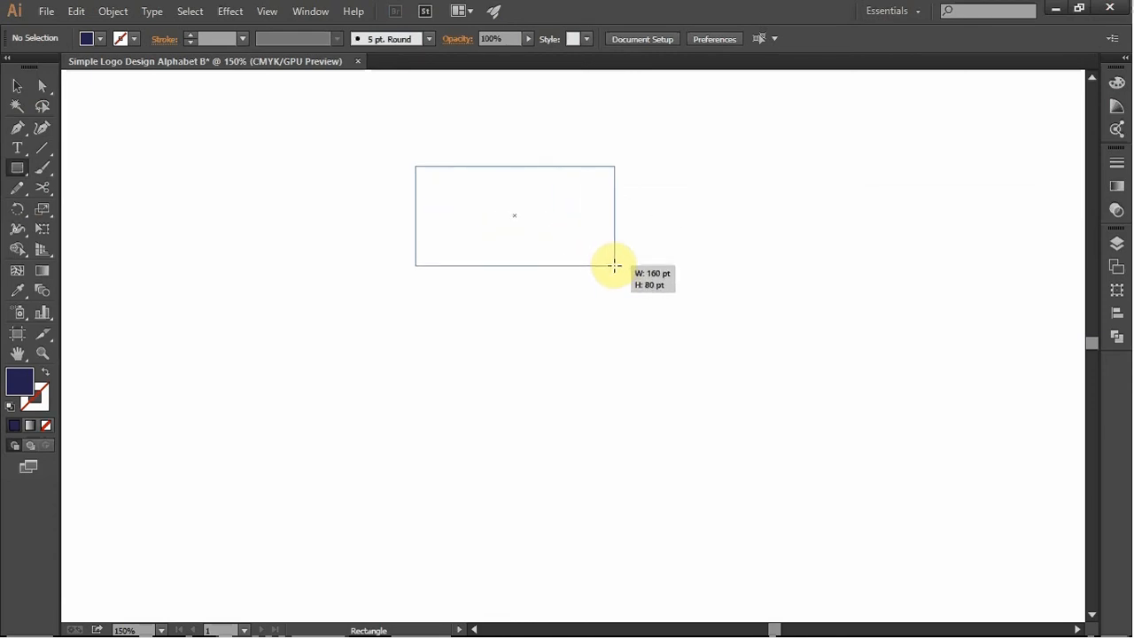
- Round the two right-hand corners of the dark blue rectangle to a radius of about 27 pt
{"action": "left_click", "coordinate": [42, 89]}
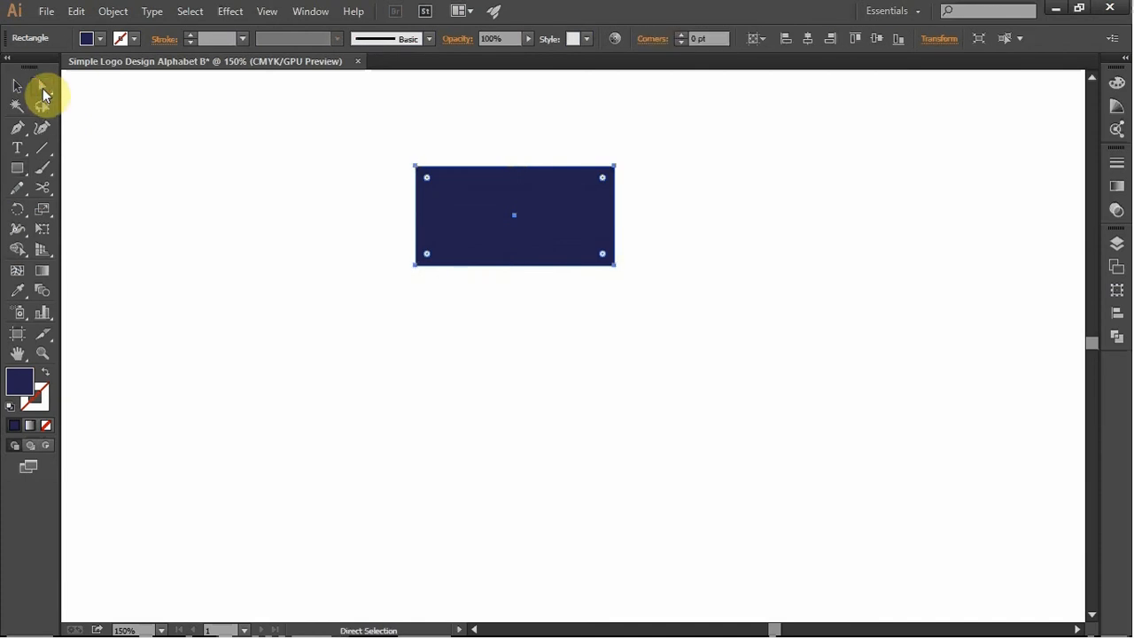
{"action": "left_click", "coordinate": [417, 167]}
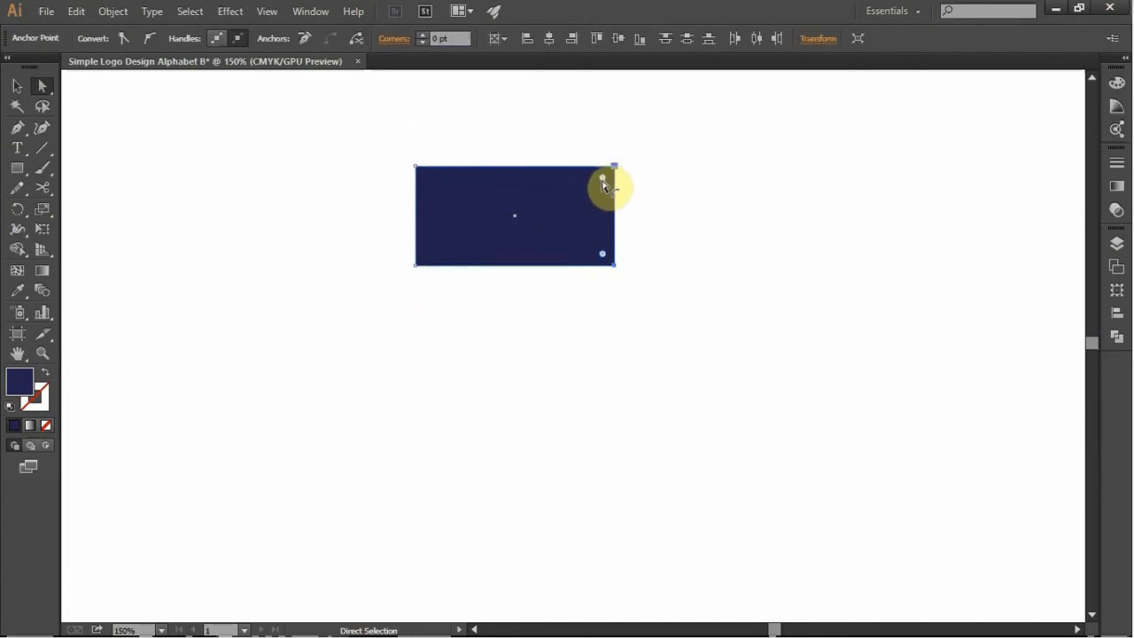
{"action": "left_click_drag", "start_coordinate": [603, 180], "coordinate": [560, 192]}
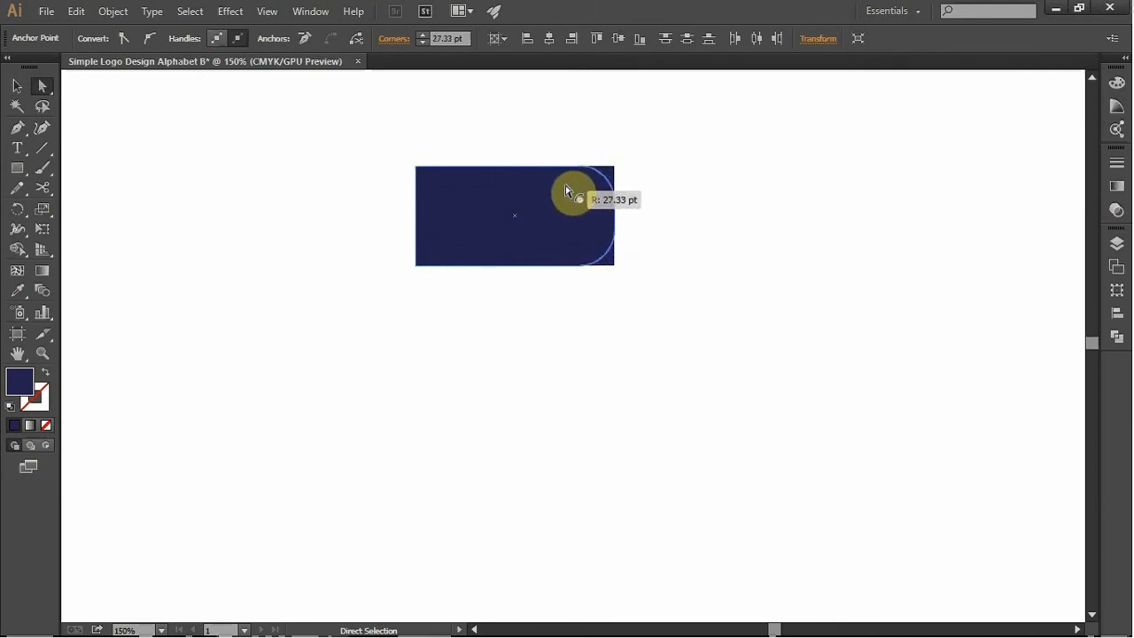
{"action": "left_click_drag", "start_coordinate": [567, 192], "coordinate": [568, 190]}
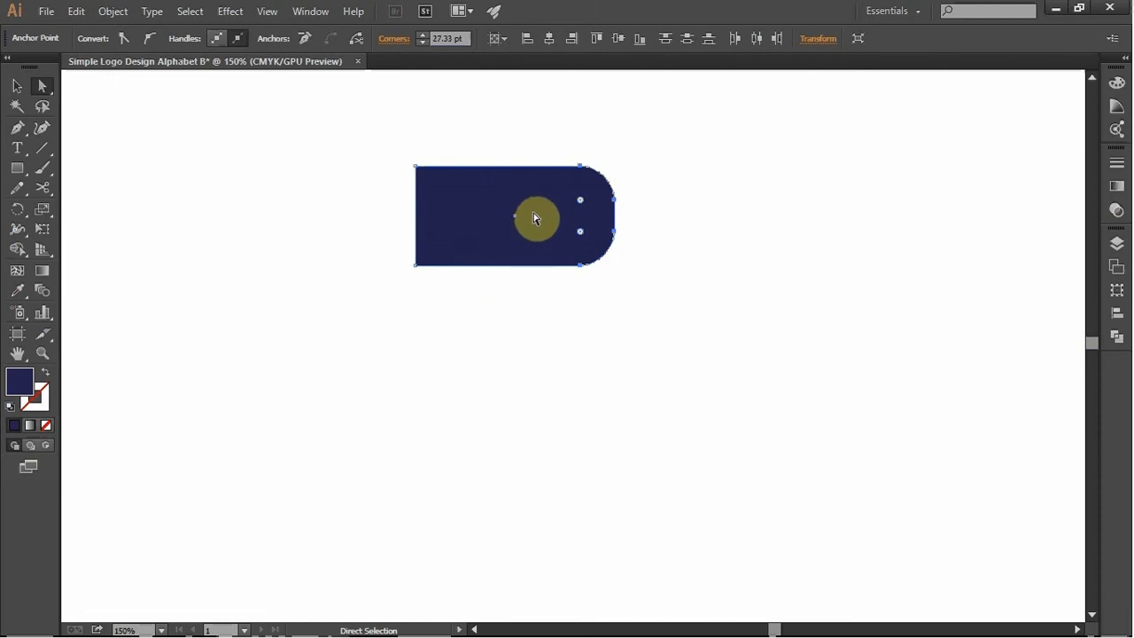
{"action": "left_click", "coordinate": [536, 219]}
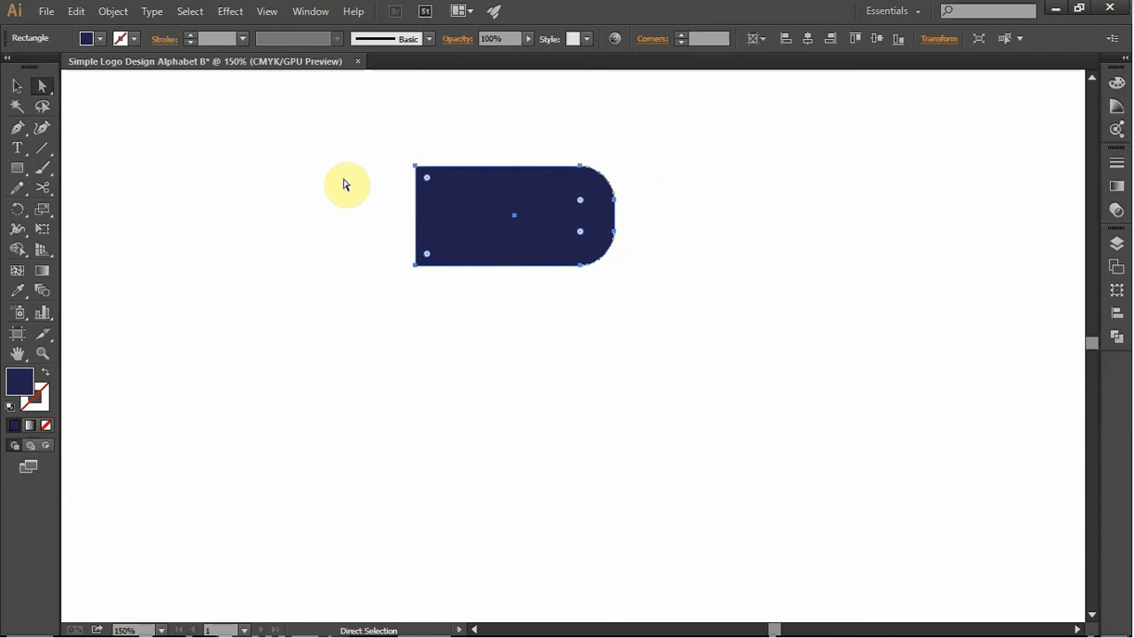
- Draw a small rectangle beside the shape and move it inside the shape's rounded half
{"action": "left_click", "coordinate": [20, 171]}
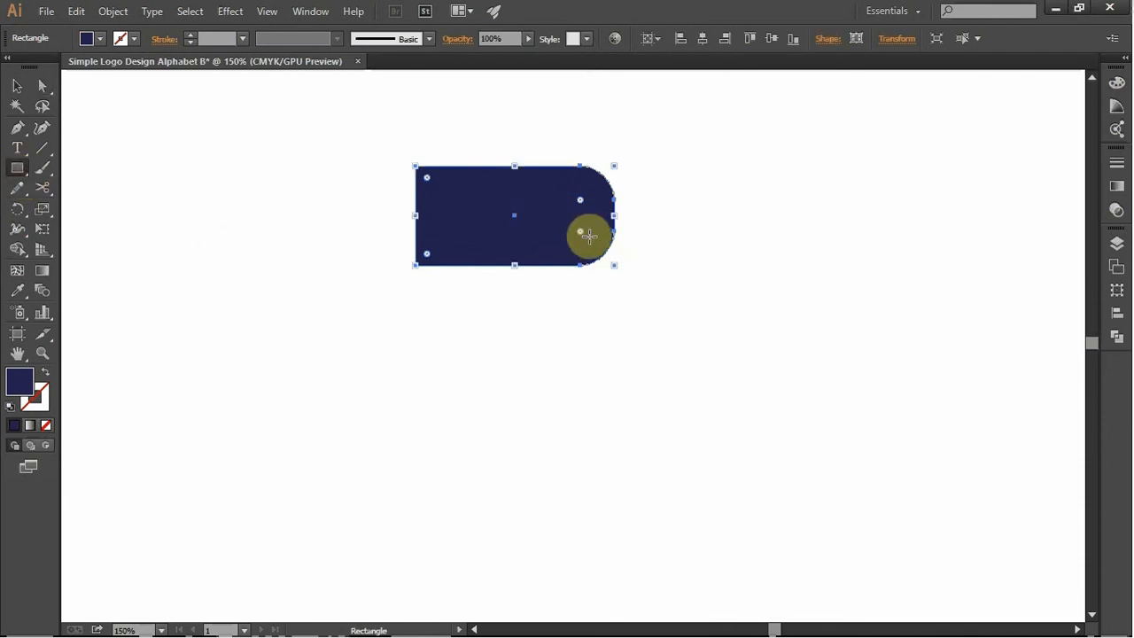
{"action": "left_click_drag", "start_coordinate": [747, 216], "coordinate": [797, 239]}
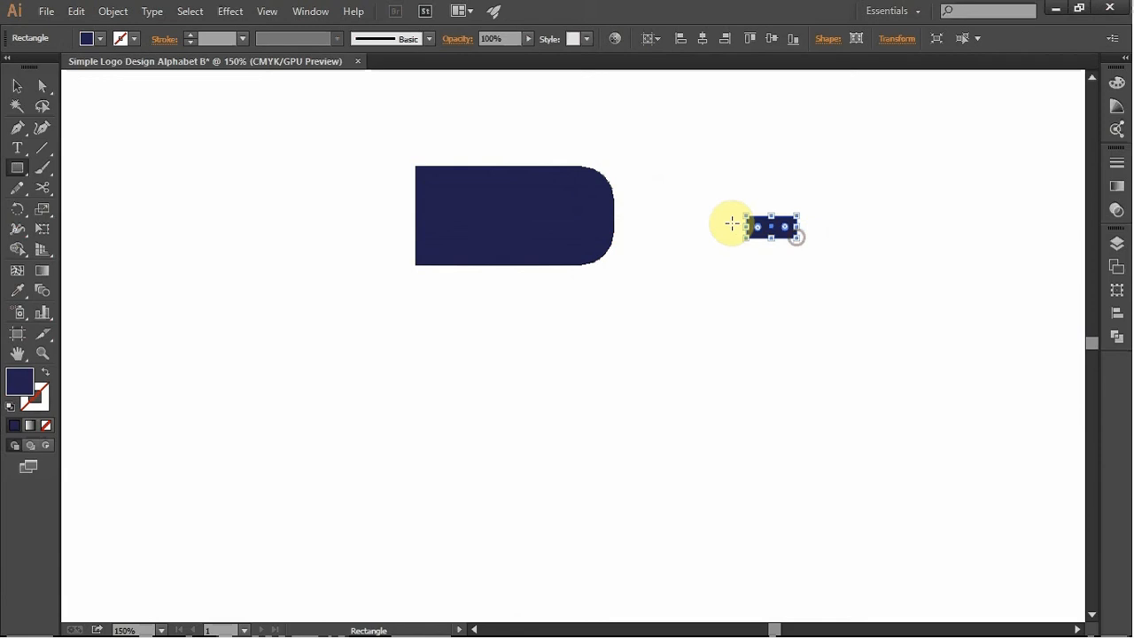
{"action": "left_click", "coordinate": [16, 88]}
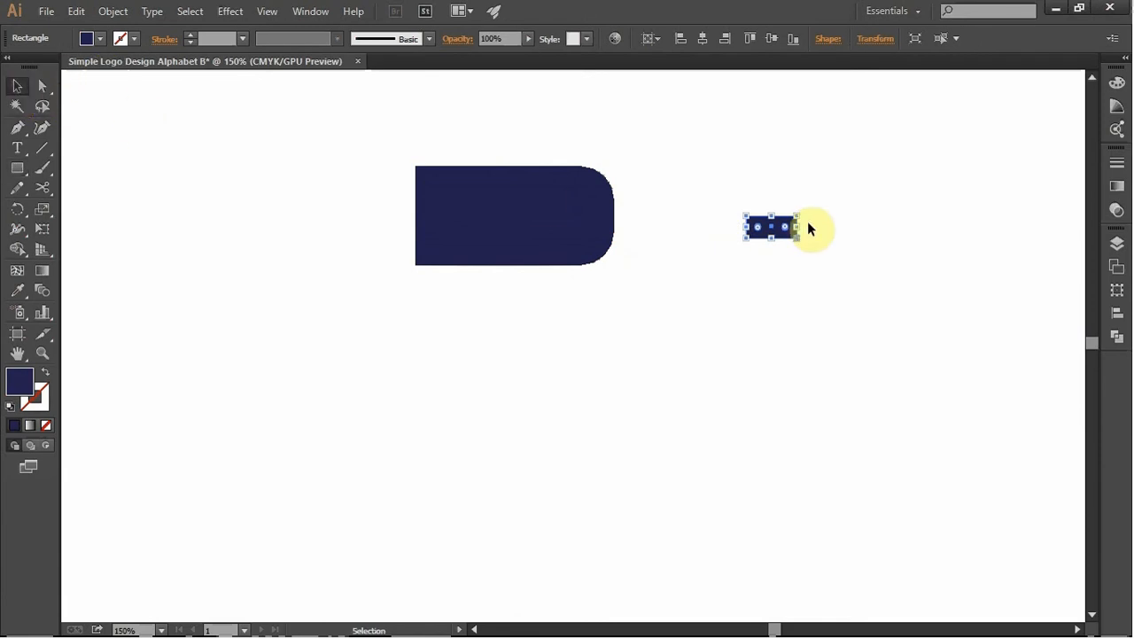
{"action": "left_click_drag", "start_coordinate": [774, 223], "coordinate": [543, 211]}
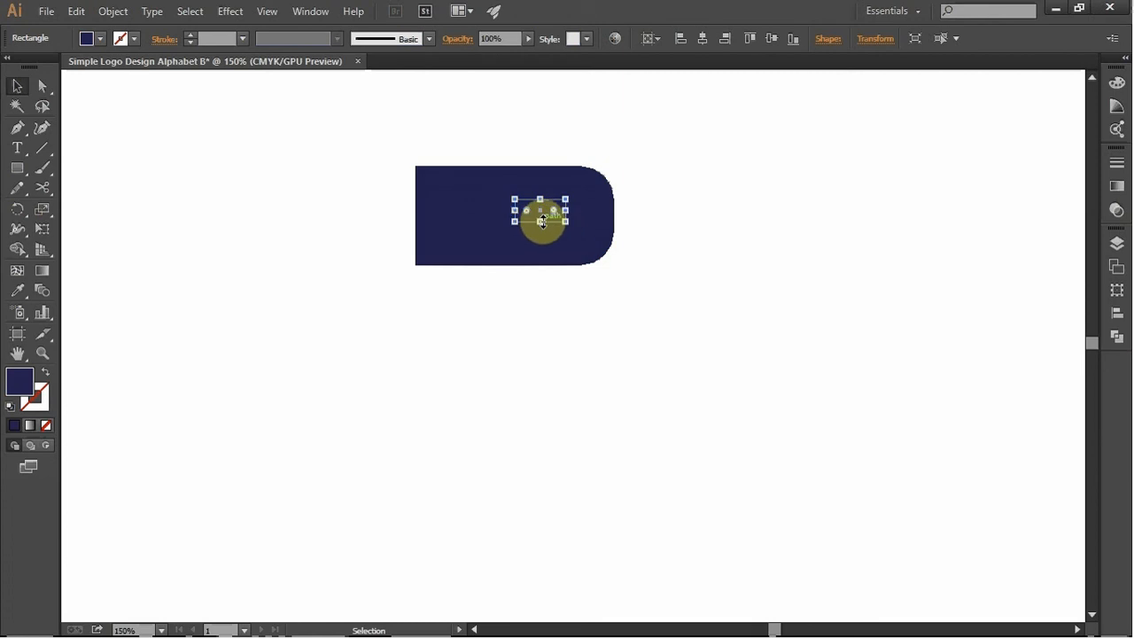
- Shrink the small rectangle, position it near the rounded end, and cut it out of the large shape with the Shape Builder
{"action": "left_click_drag", "start_coordinate": [542, 221], "coordinate": [552, 219]}
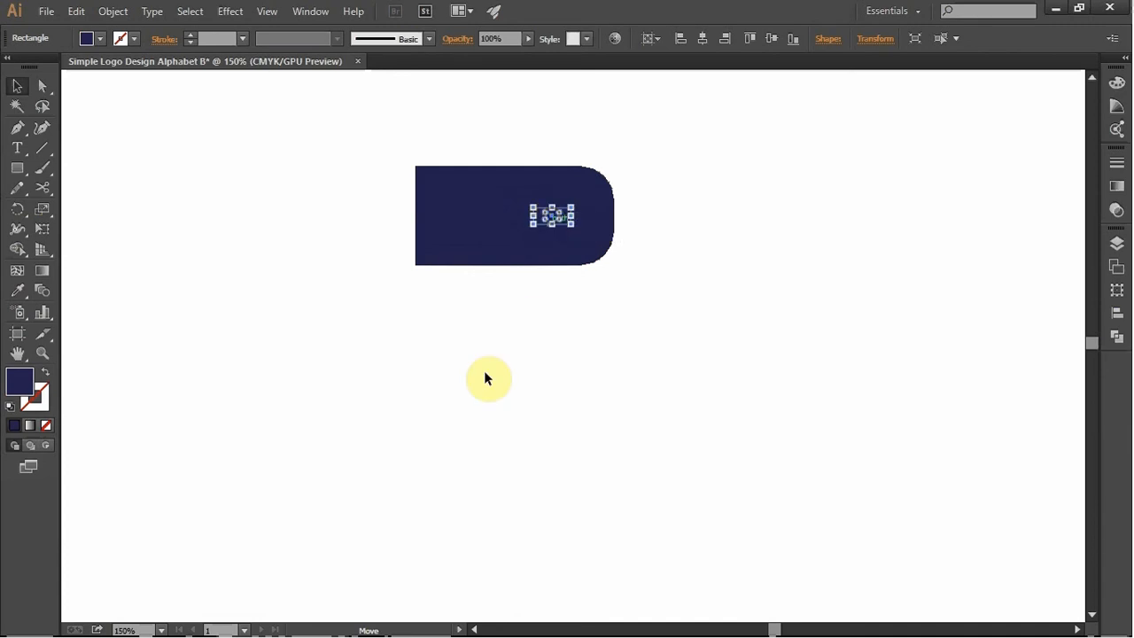
{"action": "left_click", "coordinate": [20, 86]}
{"action": "left_click_drag", "start_coordinate": [445, 140], "coordinate": [615, 308]}
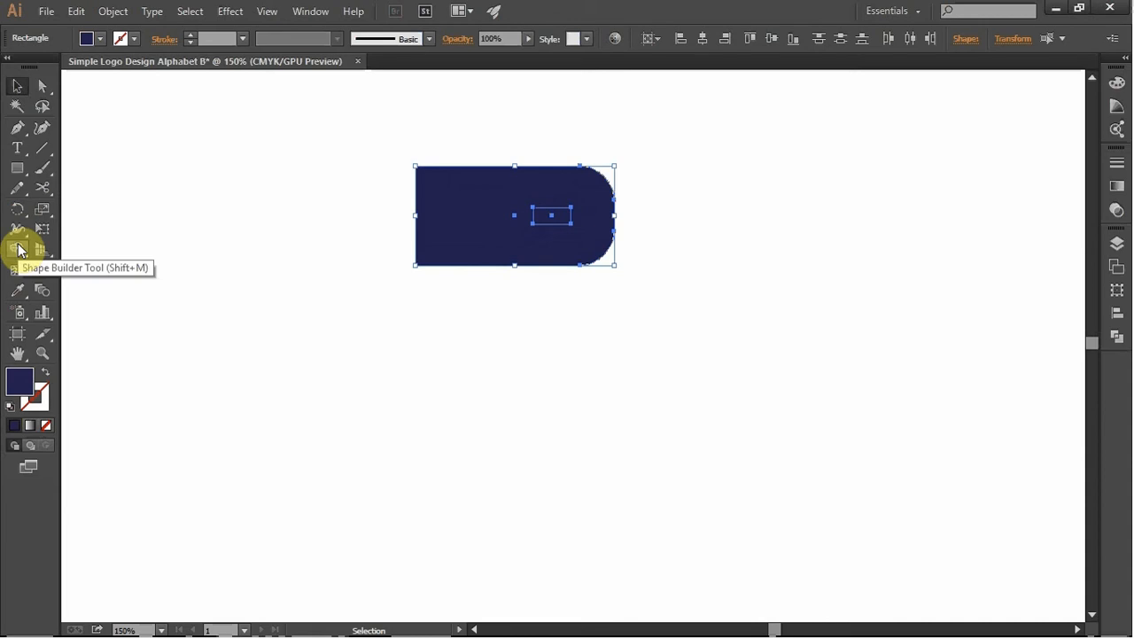
{"action": "left_click", "coordinate": [20, 248]}
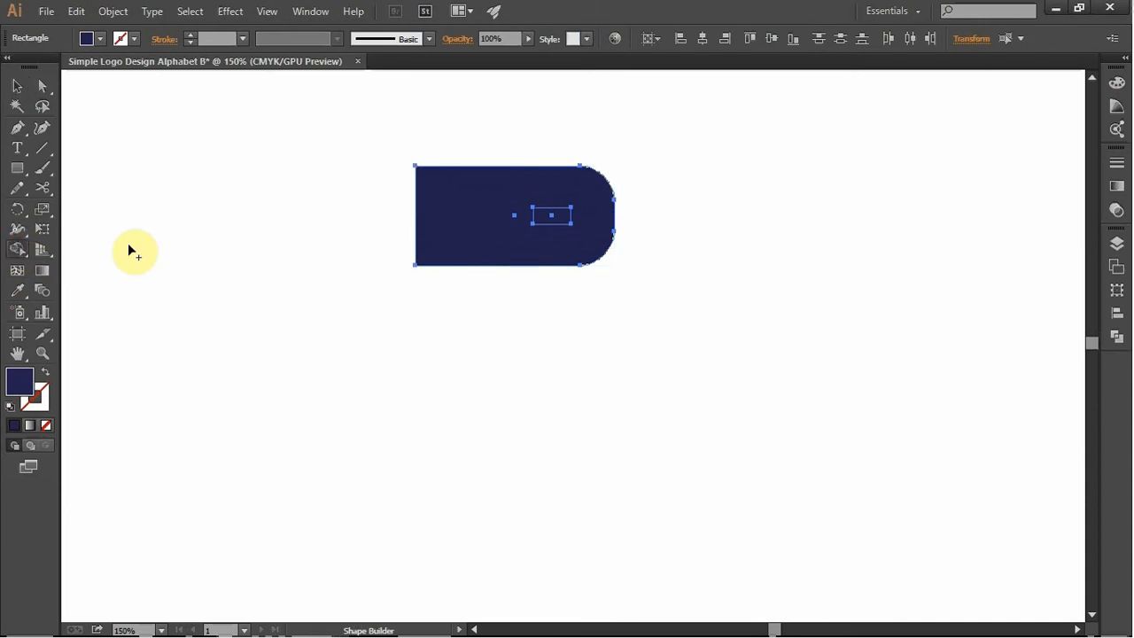
{"action": "left_click", "coordinate": [567, 220], "text": "alt"}
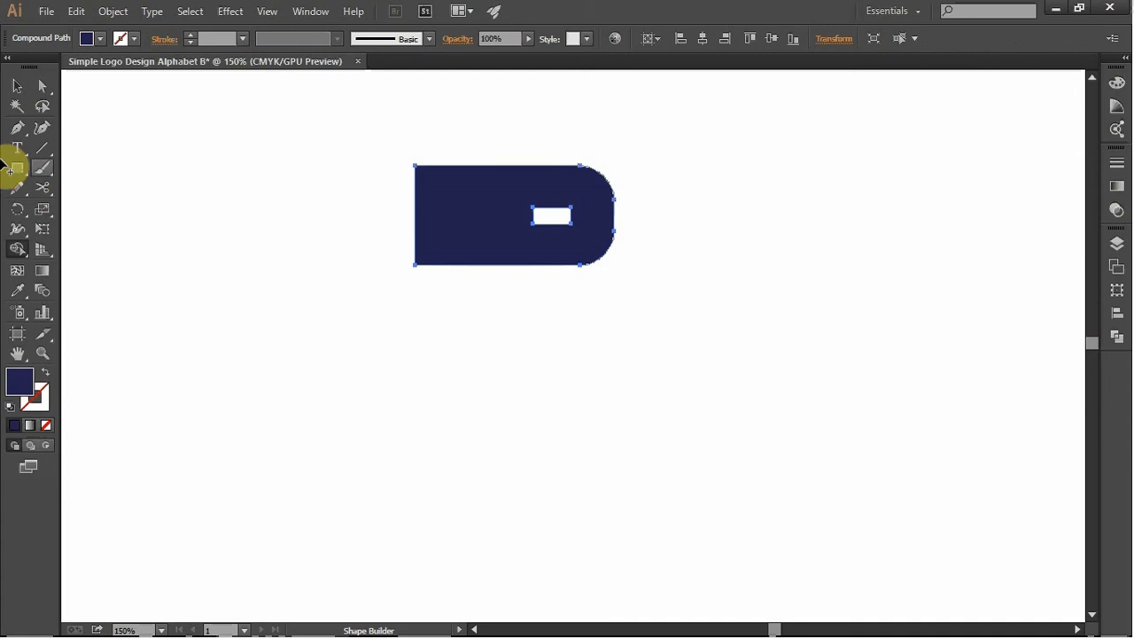
{"action": "left_click", "coordinate": [18, 85]}
{"action": "left_click", "coordinate": [746, 234]}
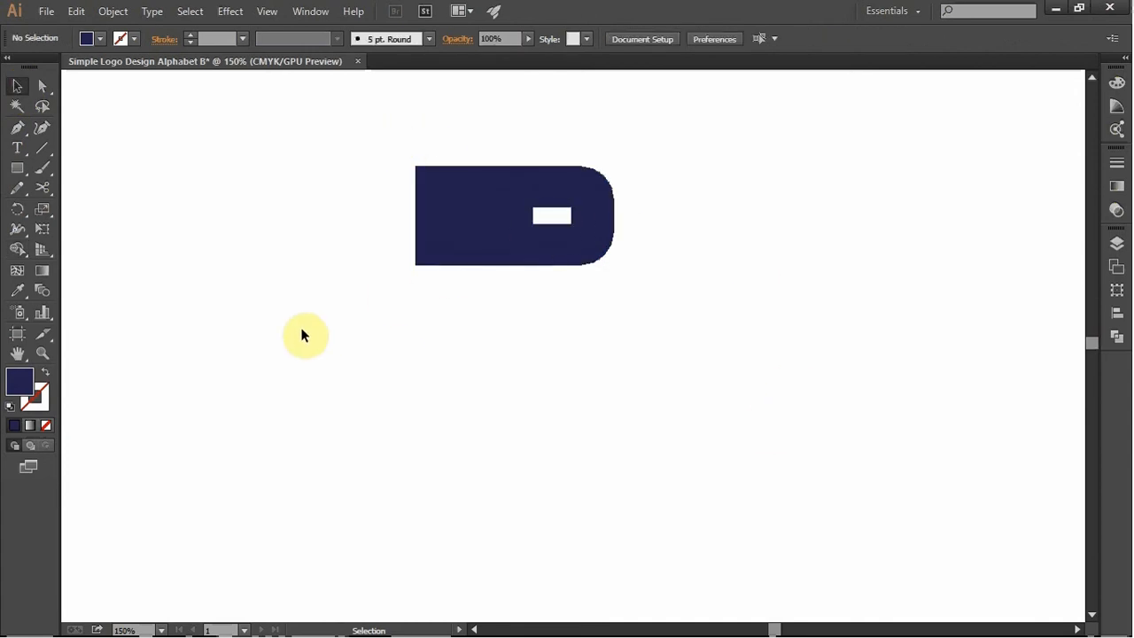
- Undo the rectangular cut-out and round the small rectangle's corners to a 9 pt radius
{"action": "key", "text": "a"}
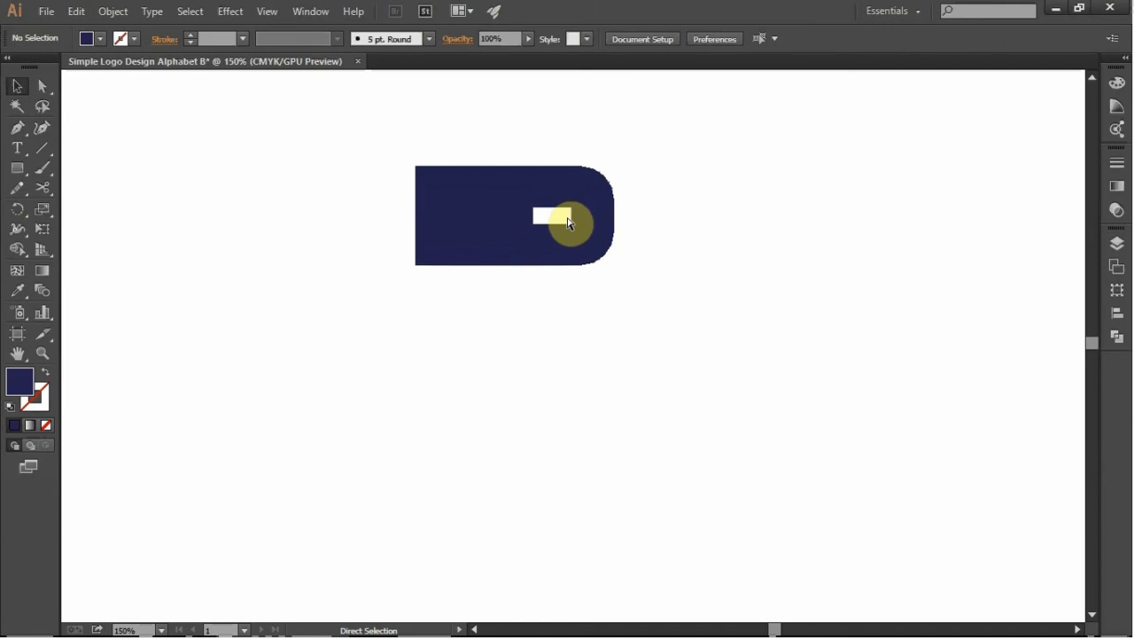
{"action": "left_click", "coordinate": [569, 223]}
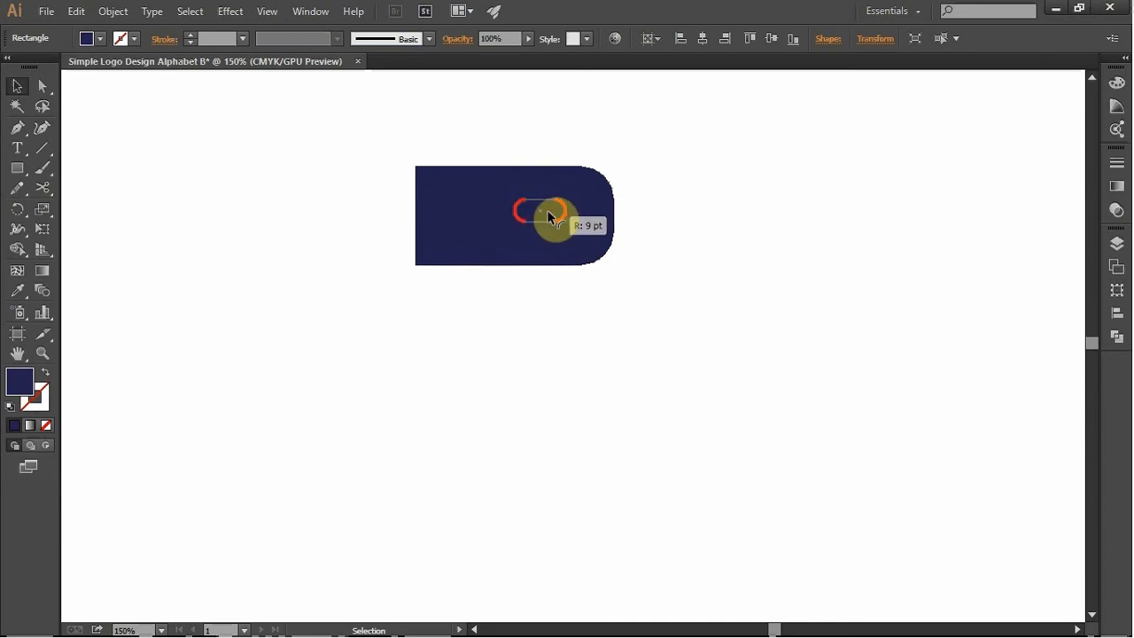
{"action": "left_click", "coordinate": [588, 244]}
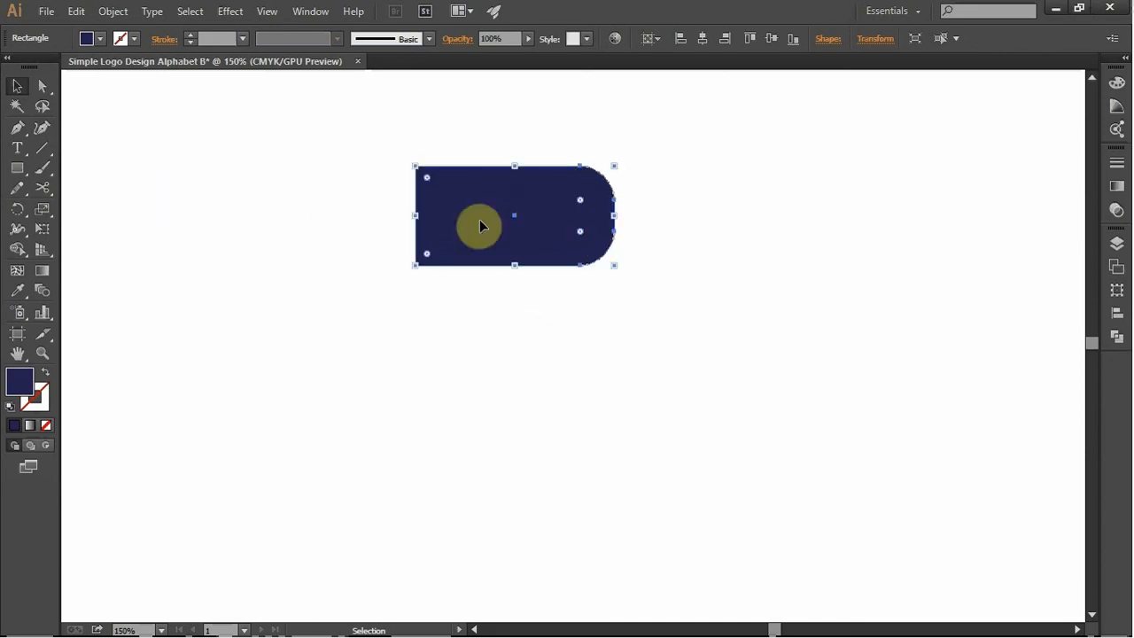
- Centre the small pill shape vertically near the large shape's rounded end and cut it out with the Shape Builder
{"action": "left_click", "coordinate": [555, 209]}
{"action": "left_click_drag", "start_coordinate": [547, 214], "coordinate": [565, 220]}
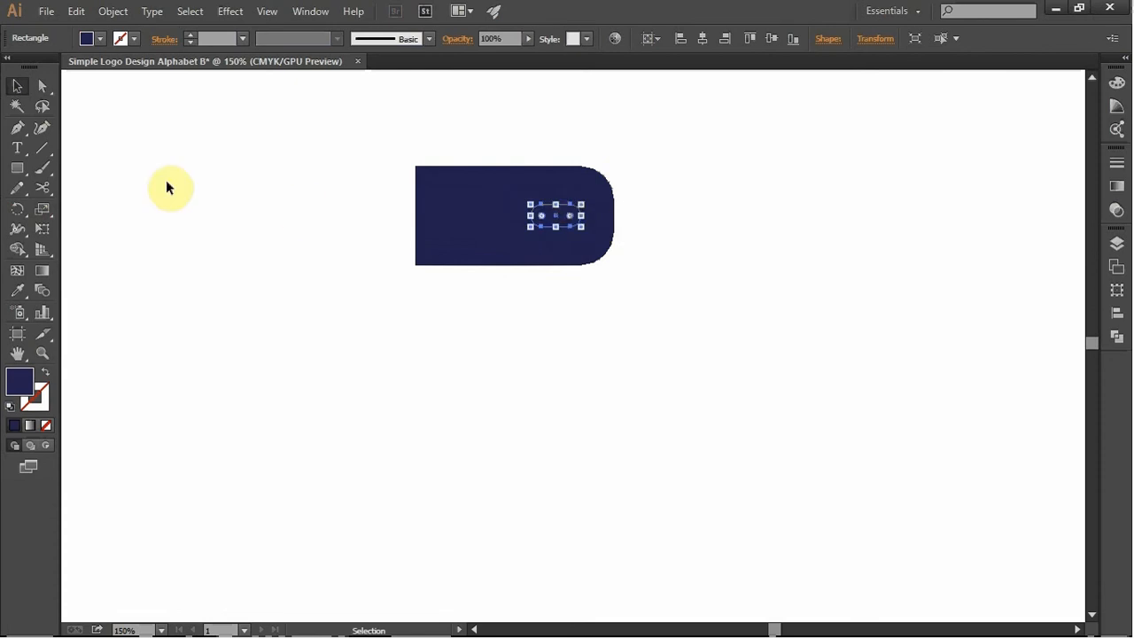
{"action": "left_click_drag", "start_coordinate": [443, 149], "coordinate": [636, 280]}
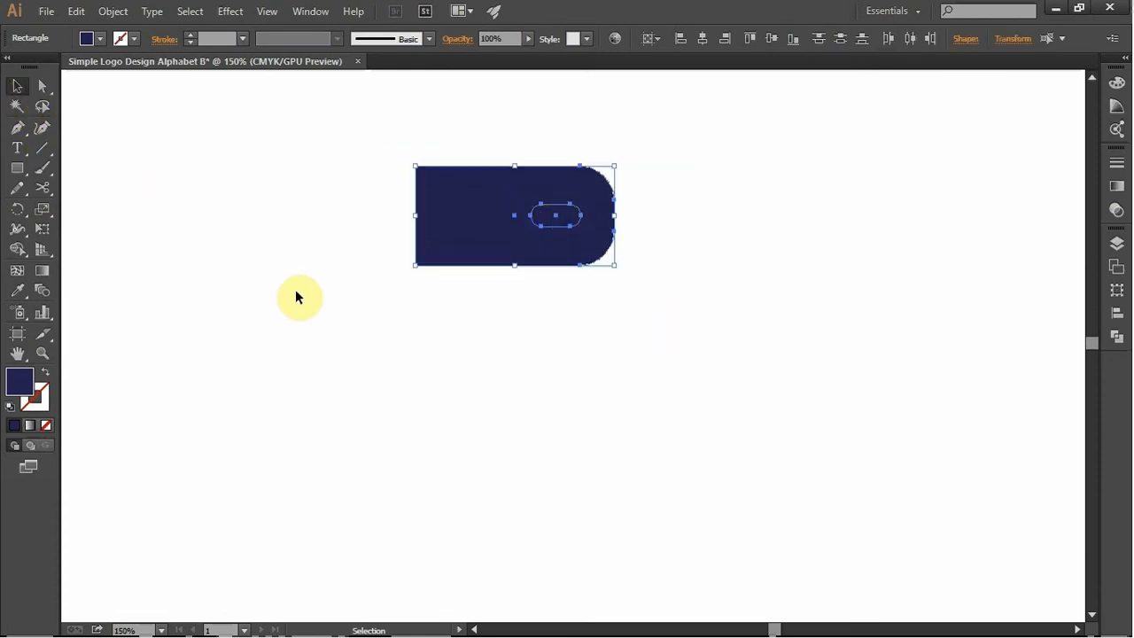
{"action": "left_click", "coordinate": [20, 253]}
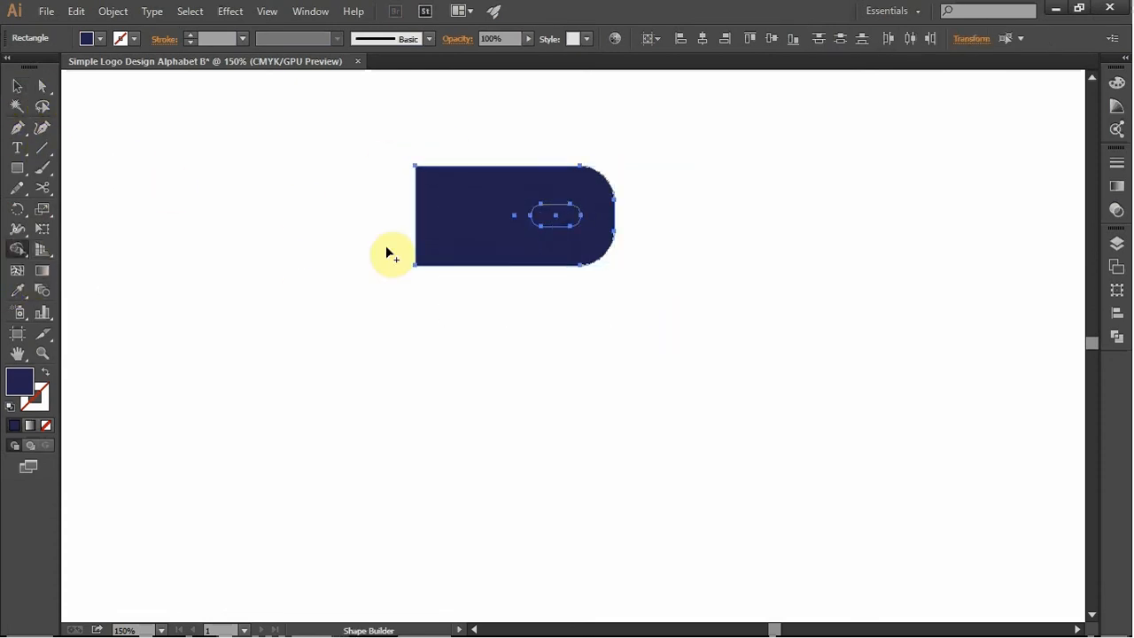
{"action": "left_click", "coordinate": [568, 216], "text": "alt"}
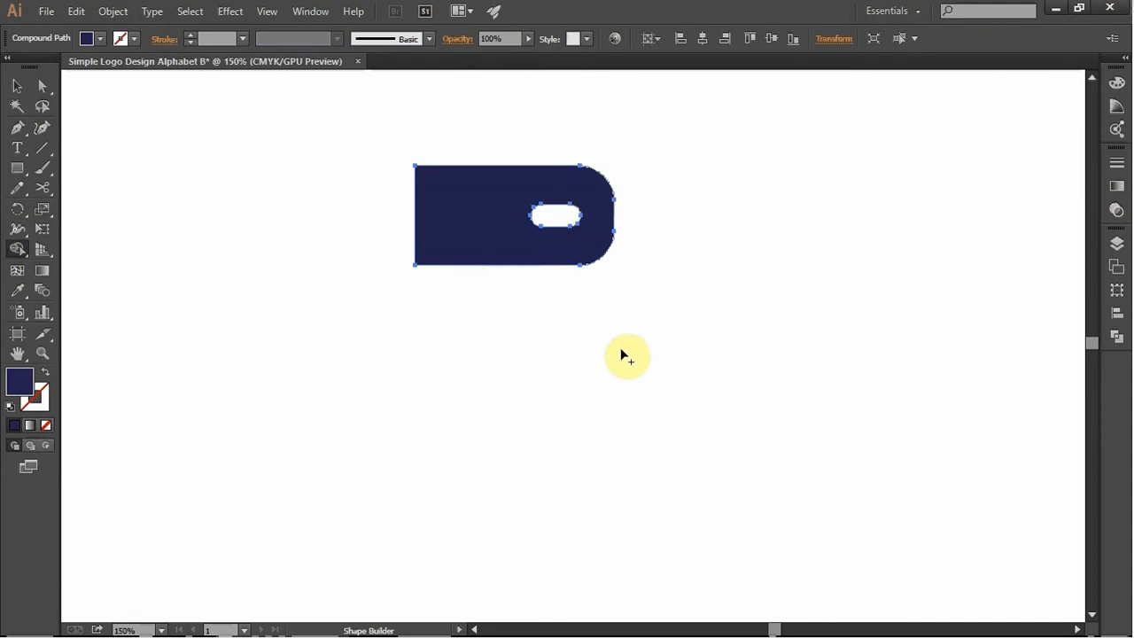
{"action": "left_click", "coordinate": [21, 88]}
{"action": "left_click", "coordinate": [235, 304]}
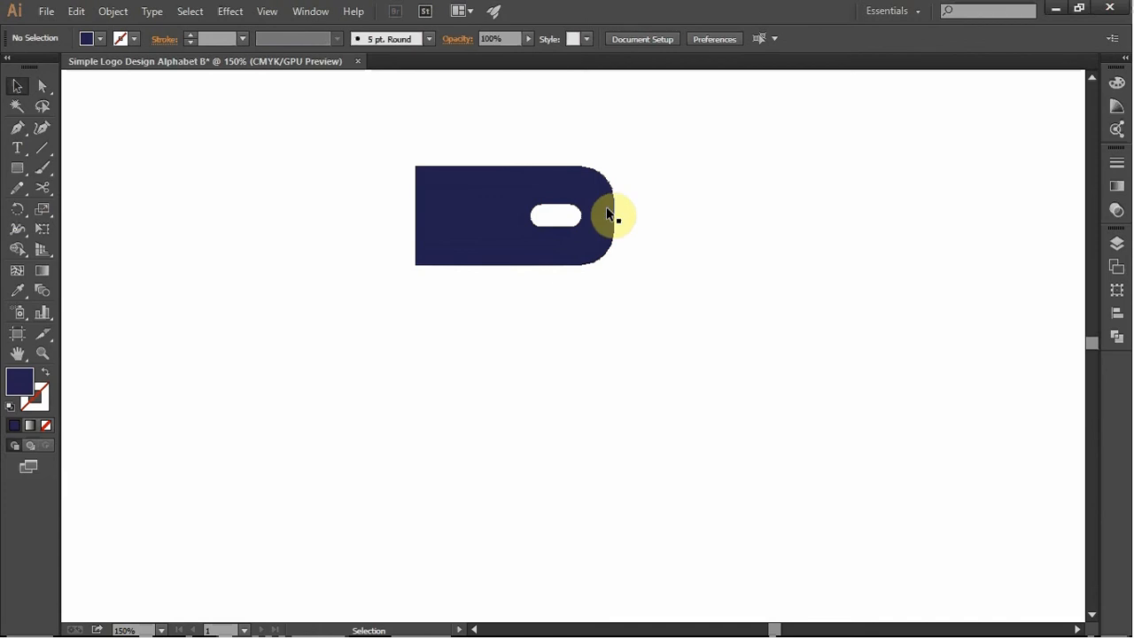
- Duplicate the shape with the pill-shaped hole directly beneath the original, offset slightly to the right
{"action": "left_click_drag", "start_coordinate": [601, 212], "coordinate": [567, 234]}
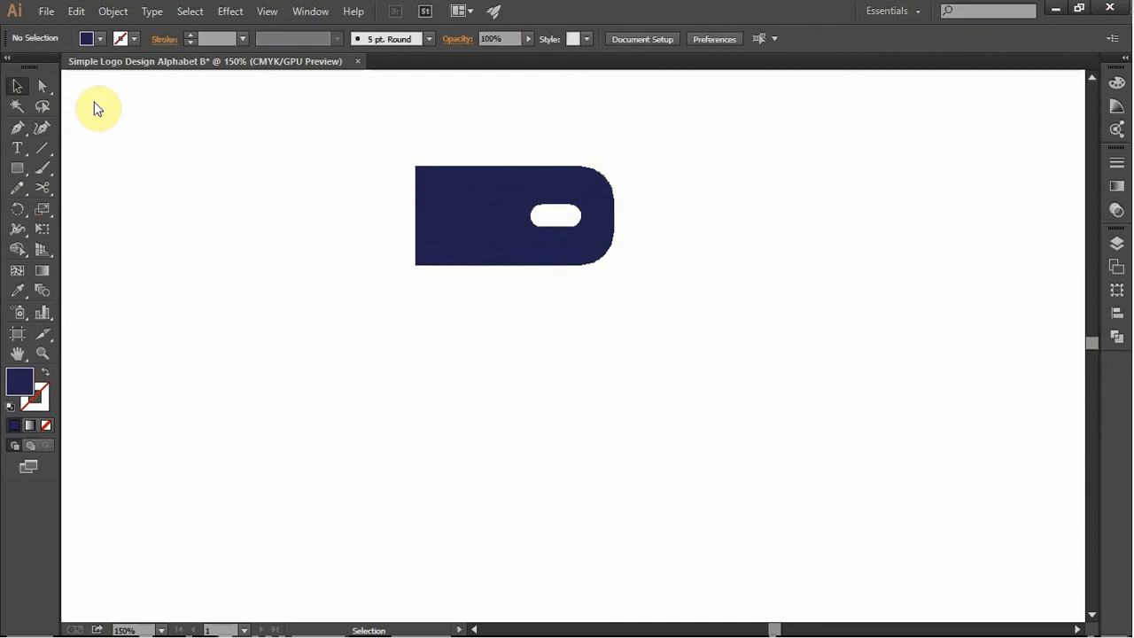
{"action": "left_click_drag", "start_coordinate": [486, 149], "coordinate": [527, 262]}
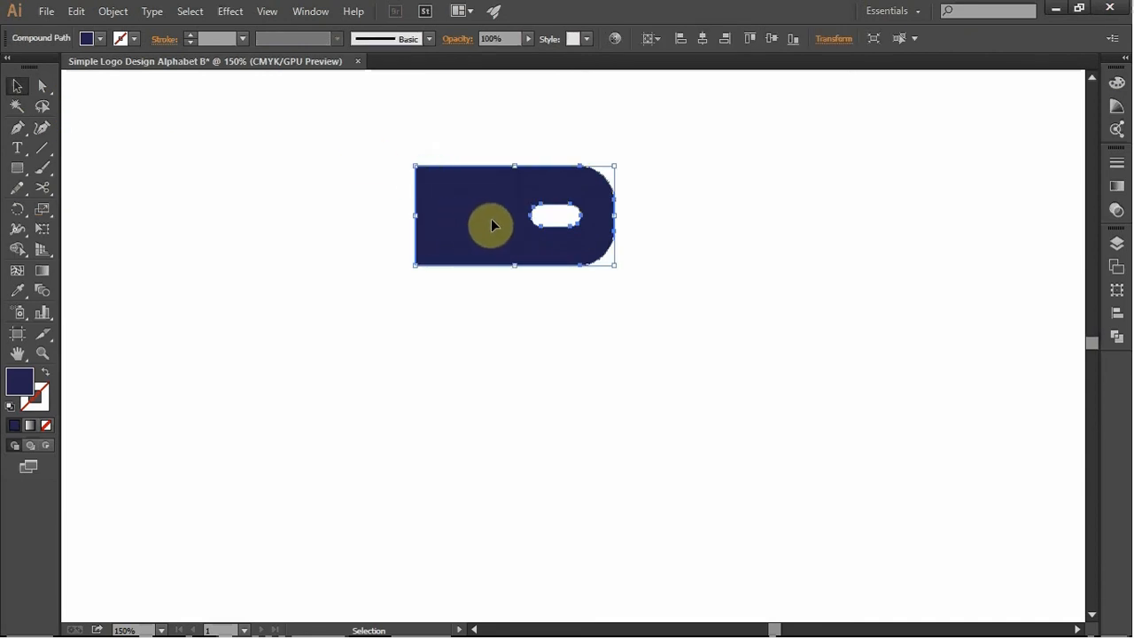
{"action": "left_click_drag", "start_coordinate": [490, 224], "coordinate": [479, 335]}
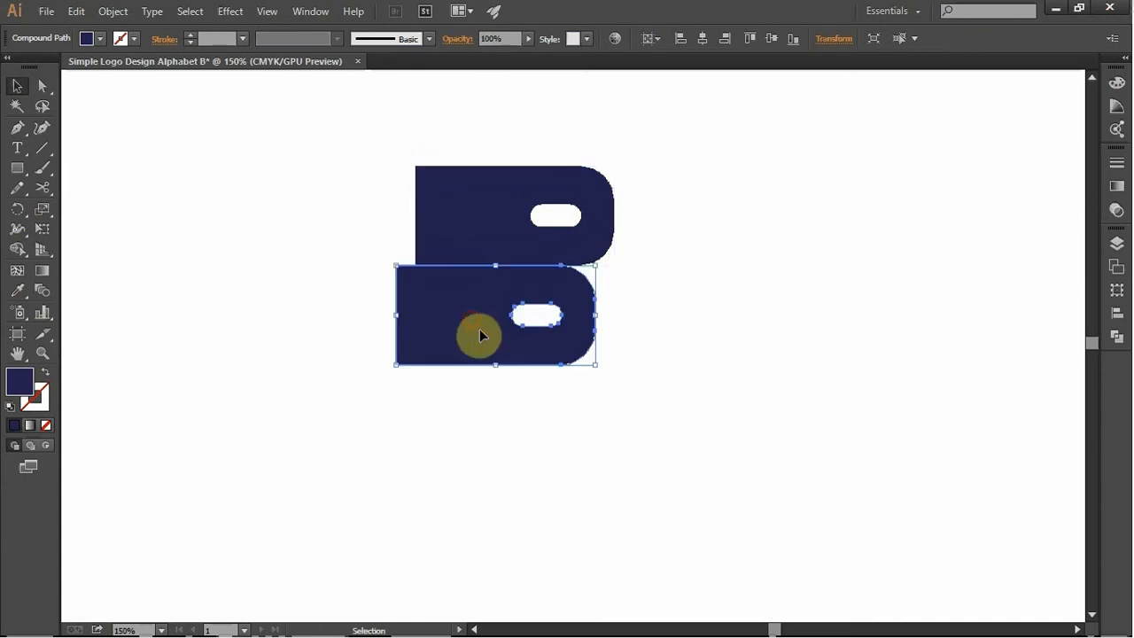
{"action": "left_click_drag", "start_coordinate": [578, 300], "coordinate": [619, 300]}
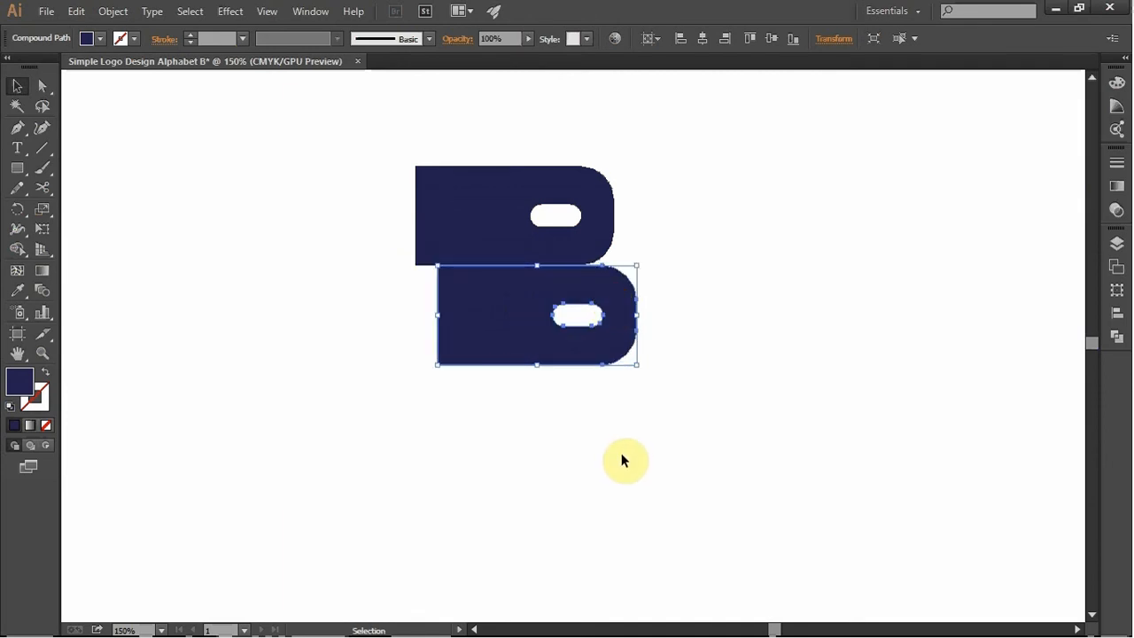
{"action": "key", "text": "Left"}
{"action": "key", "text": "Left"}
{"action": "key", "text": "Left"}
{"action": "key", "text": "Left"}
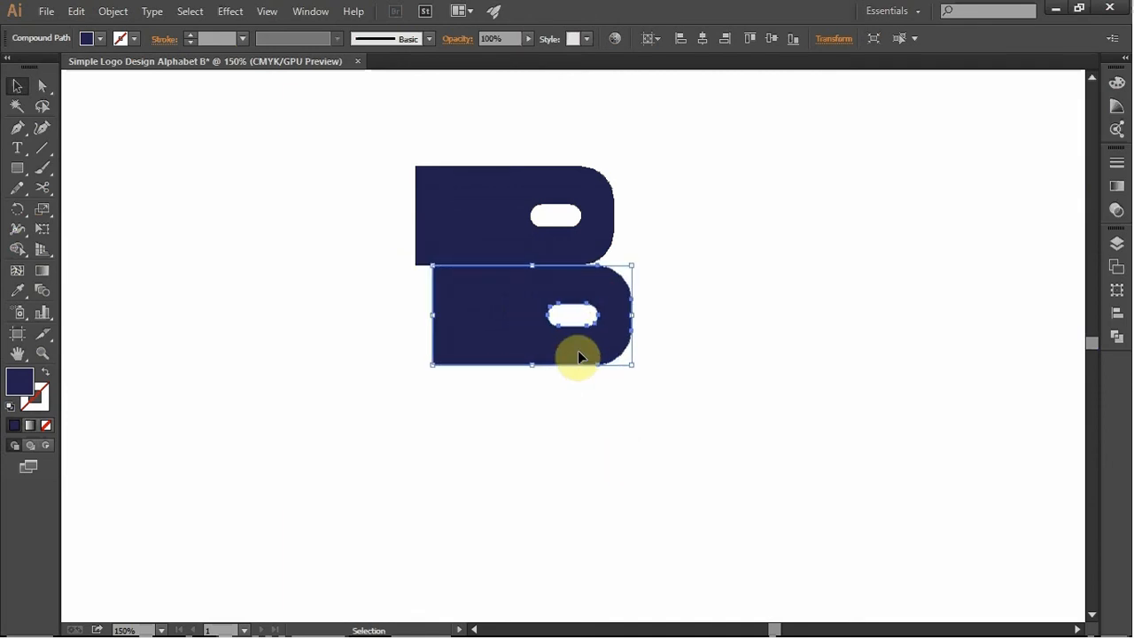
{"action": "left_click", "coordinate": [660, 503]}
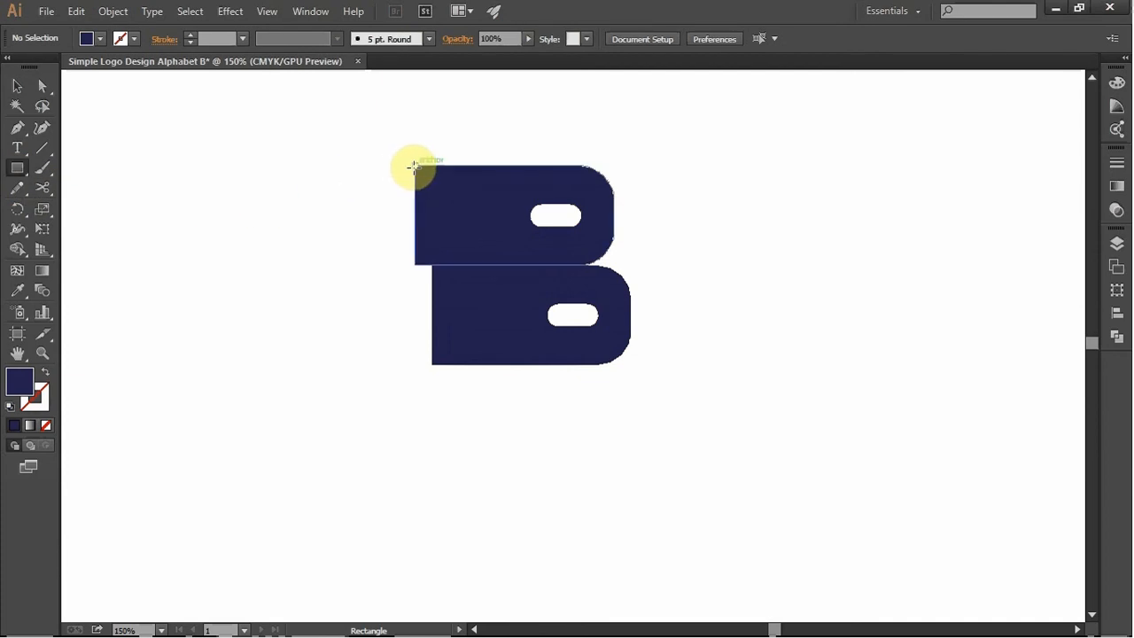
- Draw a square as tall as both shapes over their left part and delete its lower-right anchor point to form a triangle
{"action": "left_click_drag", "start_coordinate": [458, 166], "coordinate": [261, 364]}
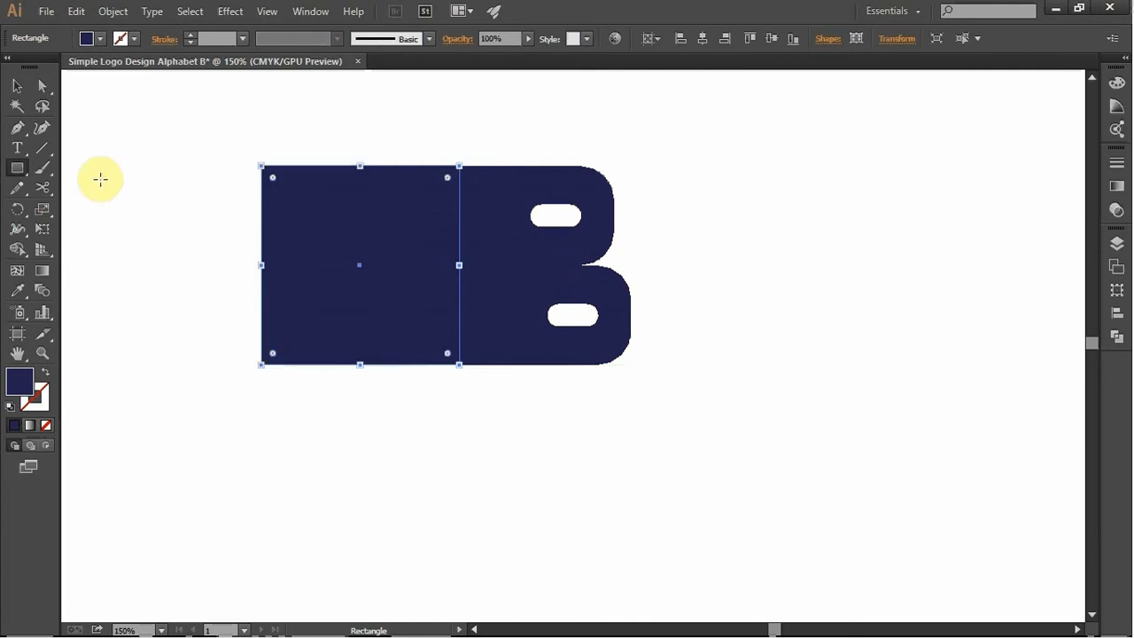
{"action": "left_click", "coordinate": [19, 129]}
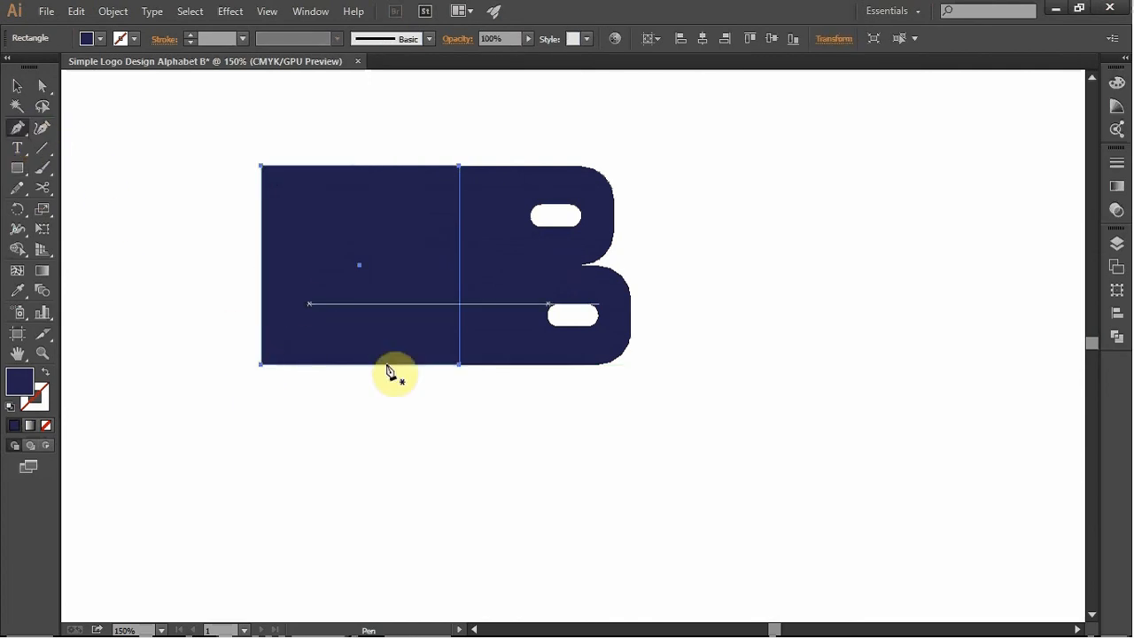
{"action": "left_click", "coordinate": [459, 365]}
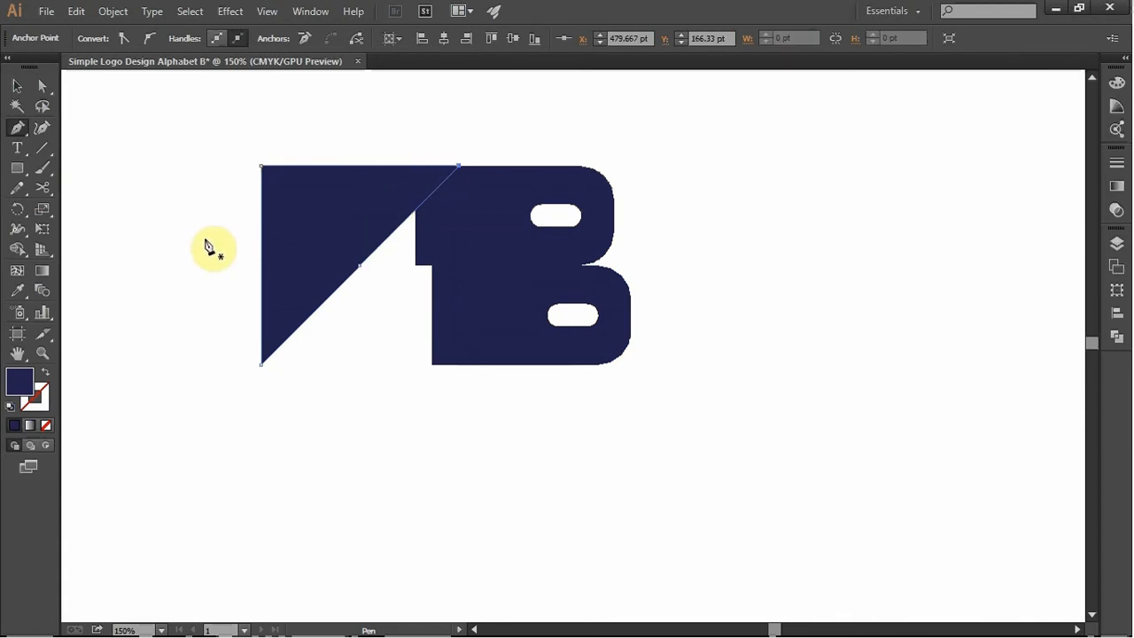
- Reshape the triangle into a narrow, steep wedge over both shapes' left ends and shift the lower shape slightly left of the upper one
{"action": "key", "text": "v"}
{"action": "left_click_drag", "start_coordinate": [331, 246], "coordinate": [376, 243]}
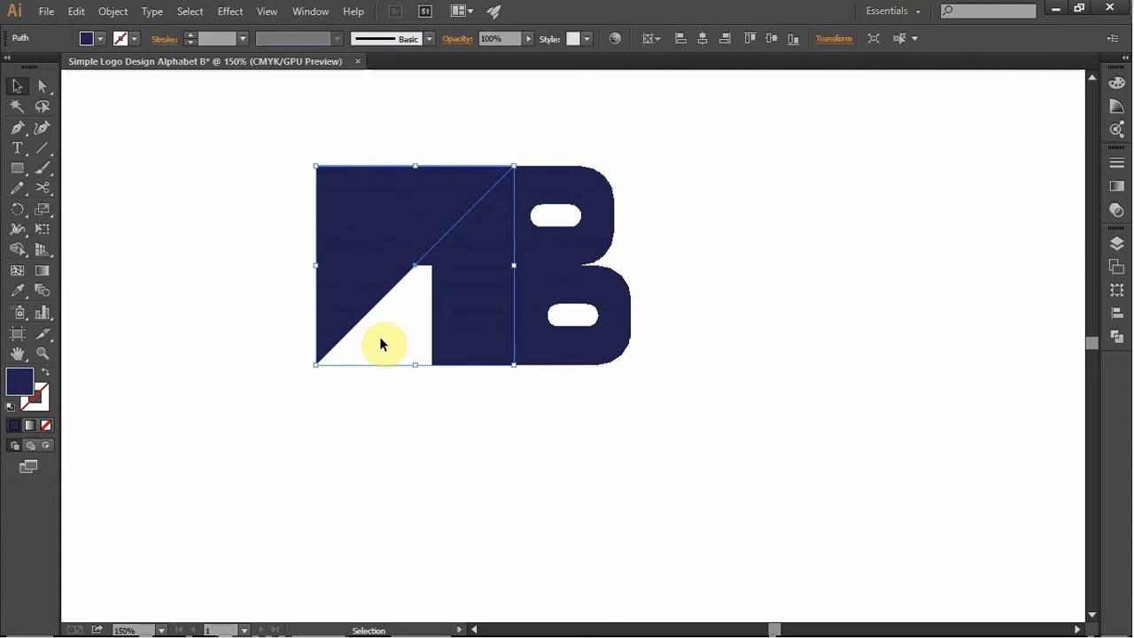
{"action": "left_click_drag", "start_coordinate": [317, 364], "coordinate": [449, 358]}
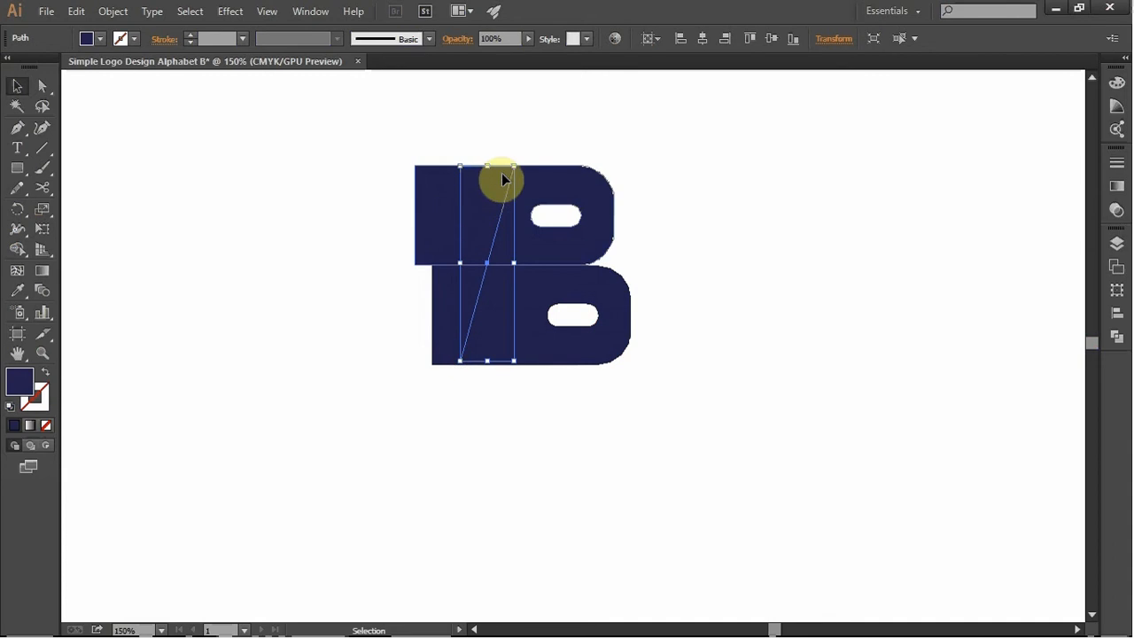
{"action": "left_click_drag", "start_coordinate": [460, 166], "coordinate": [430, 166]}
{"action": "left_click_drag", "start_coordinate": [473, 362], "coordinate": [474, 363]}
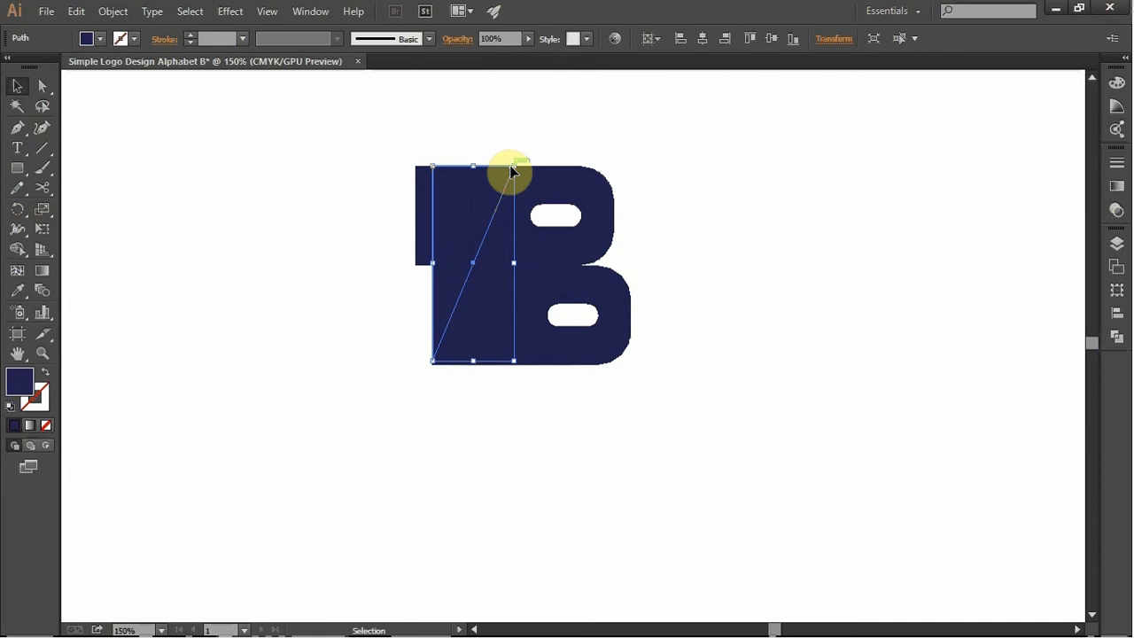
{"action": "left_click_drag", "start_coordinate": [507, 171], "coordinate": [435, 196]}
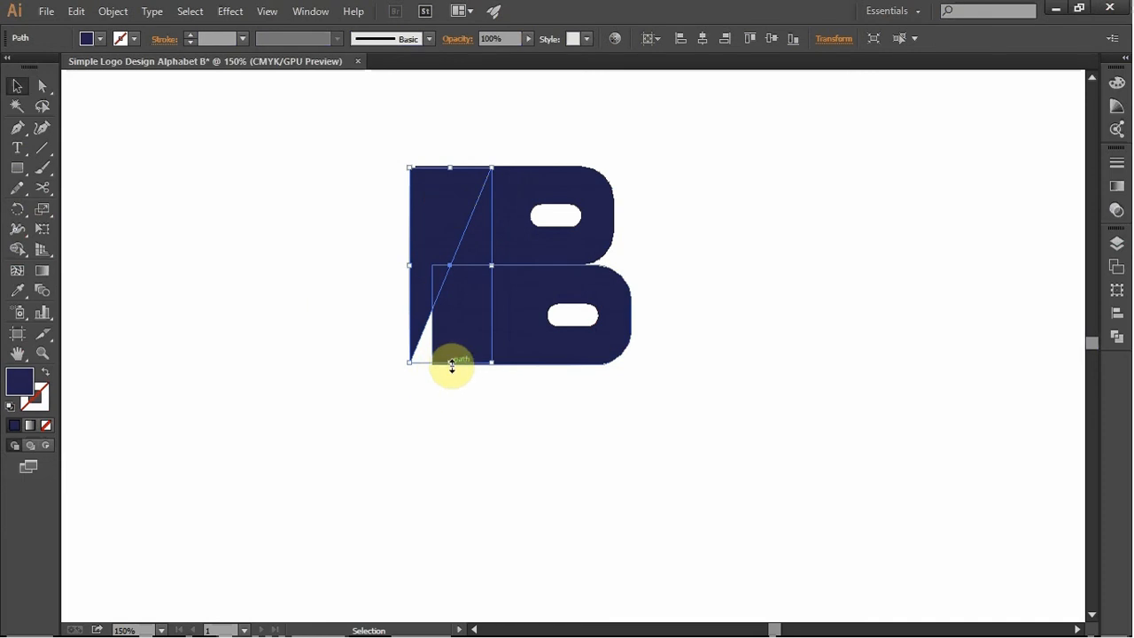
{"action": "mouse_move", "coordinate": [451, 364]}
{"action": "left_mouse_down"}
{"action": "mouse_move", "coordinate": [443, 443]}
{"action": "mouse_move", "coordinate": [468, 349]}
{"action": "mouse_move", "coordinate": [435, 349]}
{"action": "left_mouse_up"}
{"action": "left_click", "coordinate": [562, 425]}
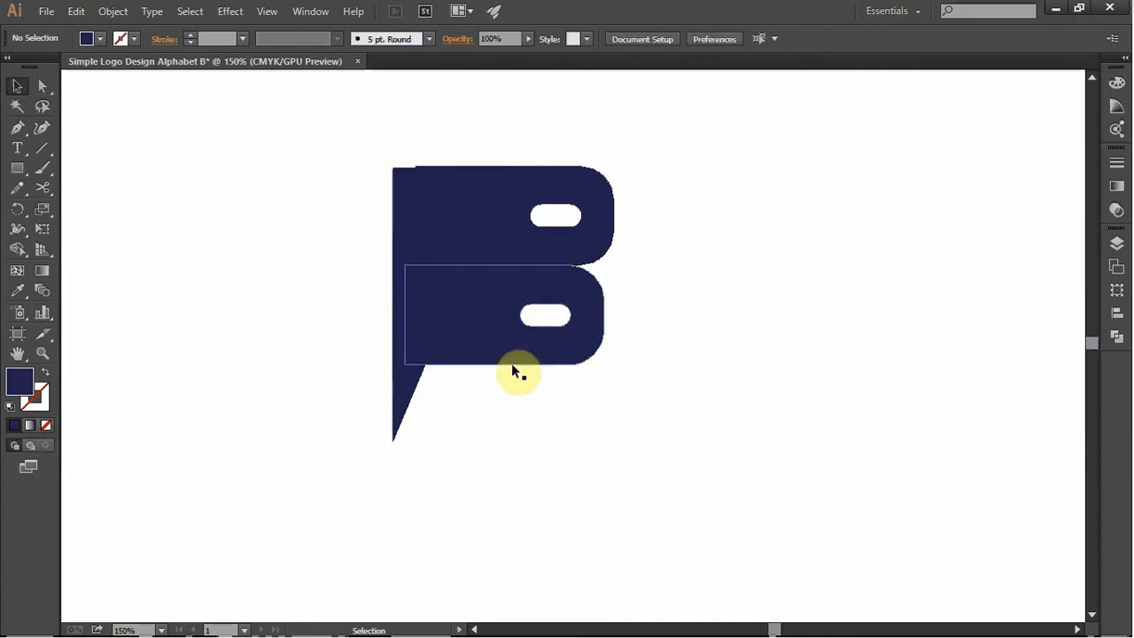
- Widen the wedge slightly and centre it vertically so it covers both shapes' left ends and extends above and below them
{"action": "double_click", "coordinate": [455, 211]}
{"action": "left_click_drag", "start_coordinate": [454, 196], "coordinate": [468, 187]}
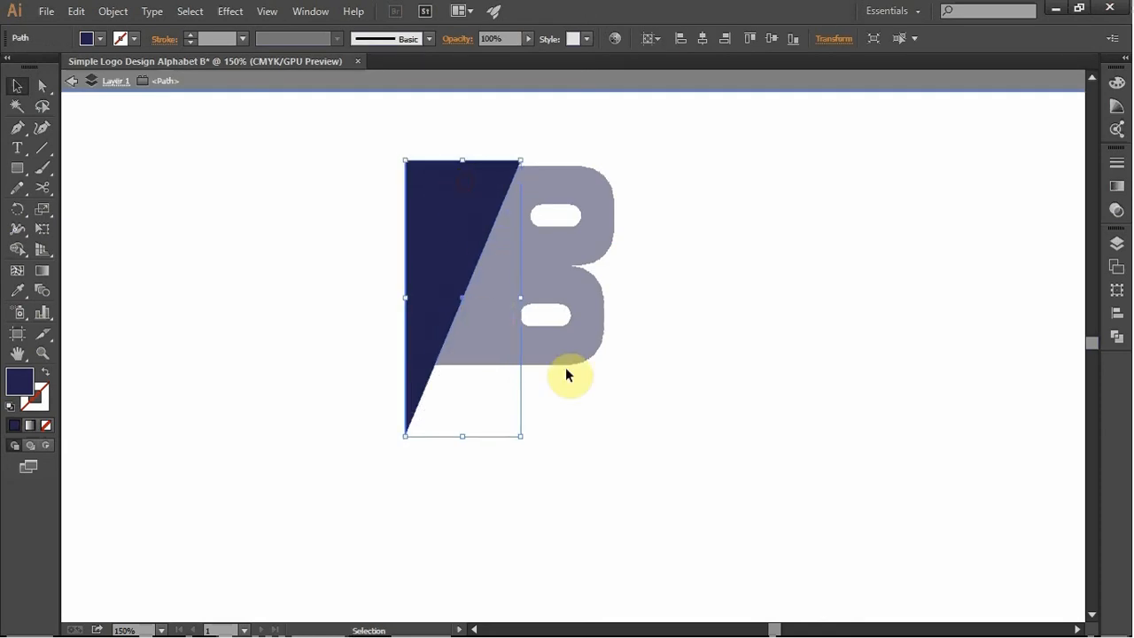
{"action": "left_click", "coordinate": [626, 428]}
{"action": "left_click_drag", "start_coordinate": [445, 272], "coordinate": [473, 238]}
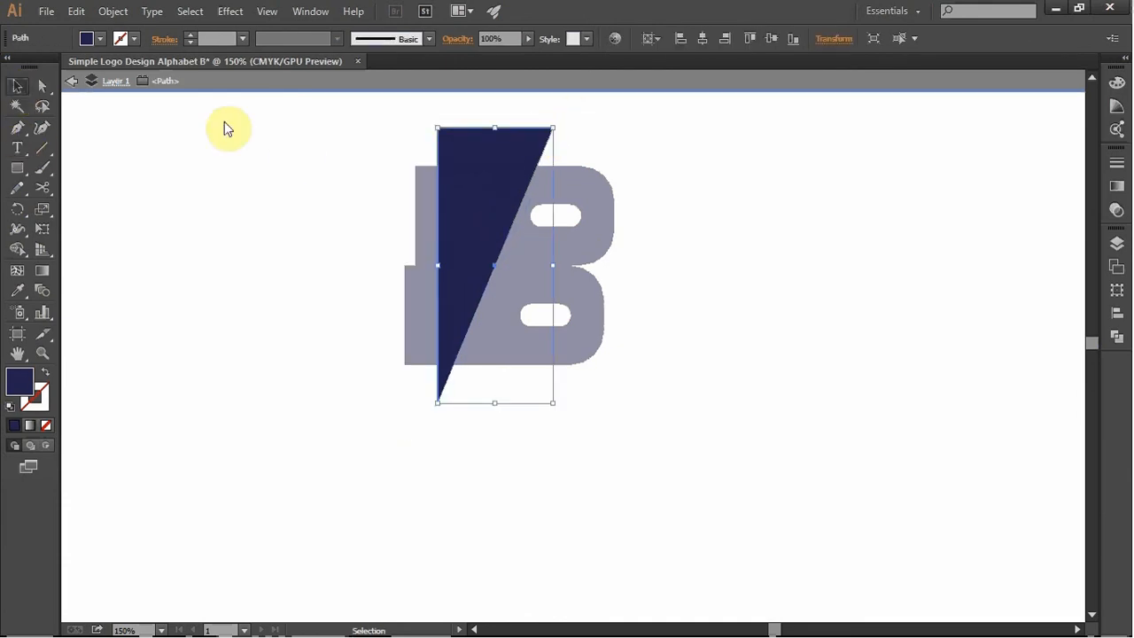
{"action": "left_click_drag", "start_coordinate": [483, 228], "coordinate": [459, 225]}
{"action": "left_click_drag", "start_coordinate": [415, 264], "coordinate": [430, 242]}
{"action": "left_click", "coordinate": [72, 81]}
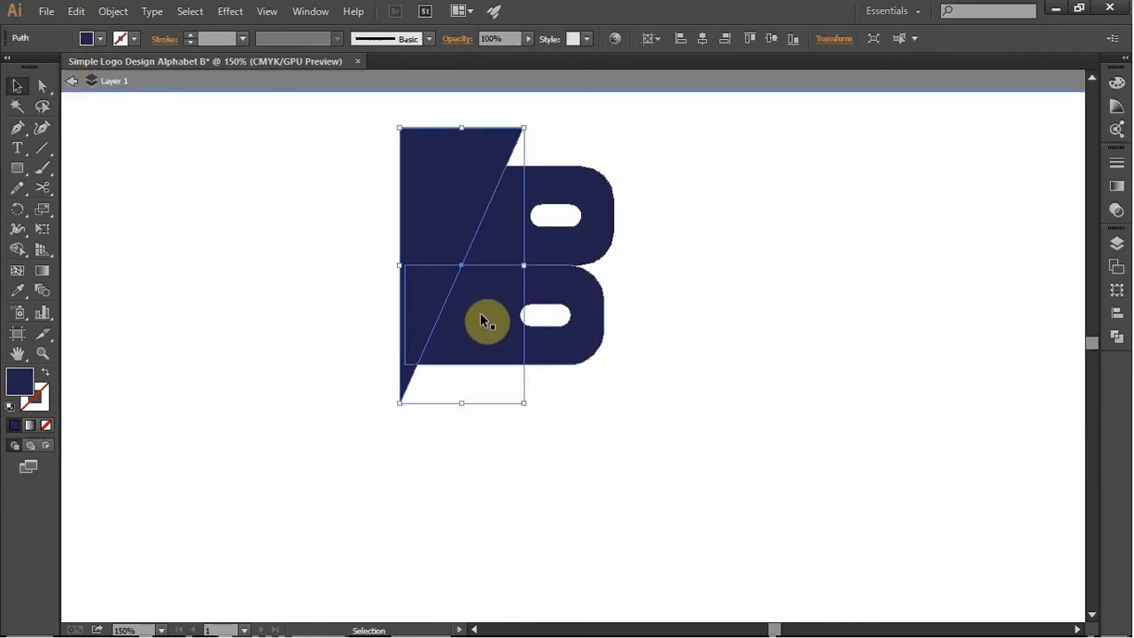
- Remove the wedge and the shape parts beneath it with the Shape Builder, leaving one continuous slanted left edge
{"action": "left_click", "coordinate": [601, 237]}
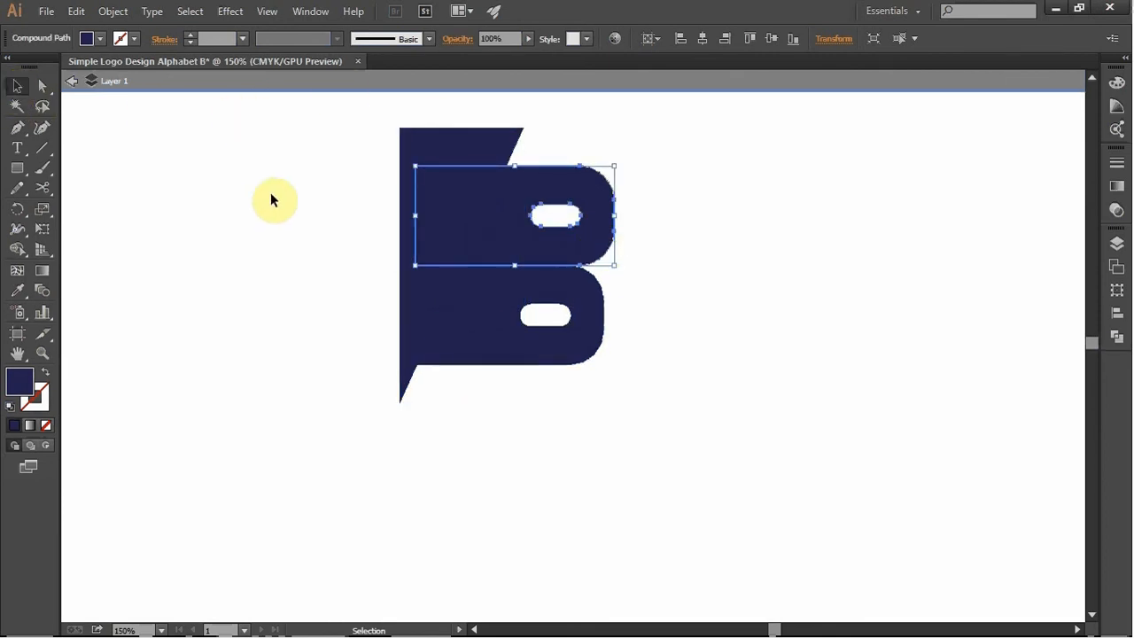
{"action": "left_click_drag", "start_coordinate": [293, 145], "coordinate": [646, 441]}
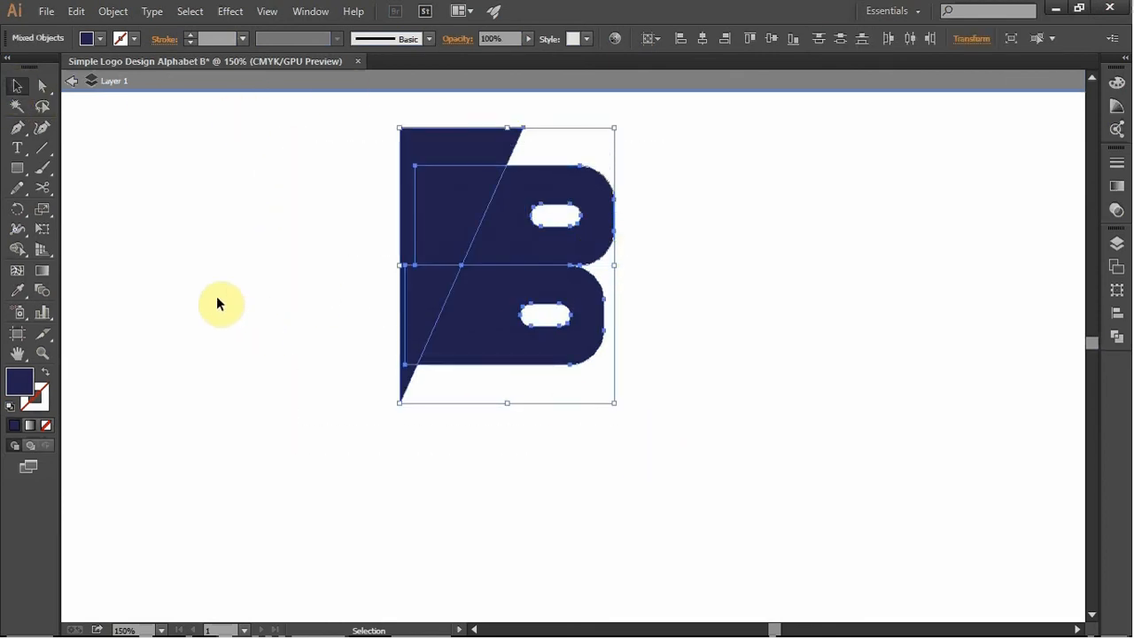
{"action": "left_click", "coordinate": [16, 251]}
{"action": "left_click", "coordinate": [16, 251]}
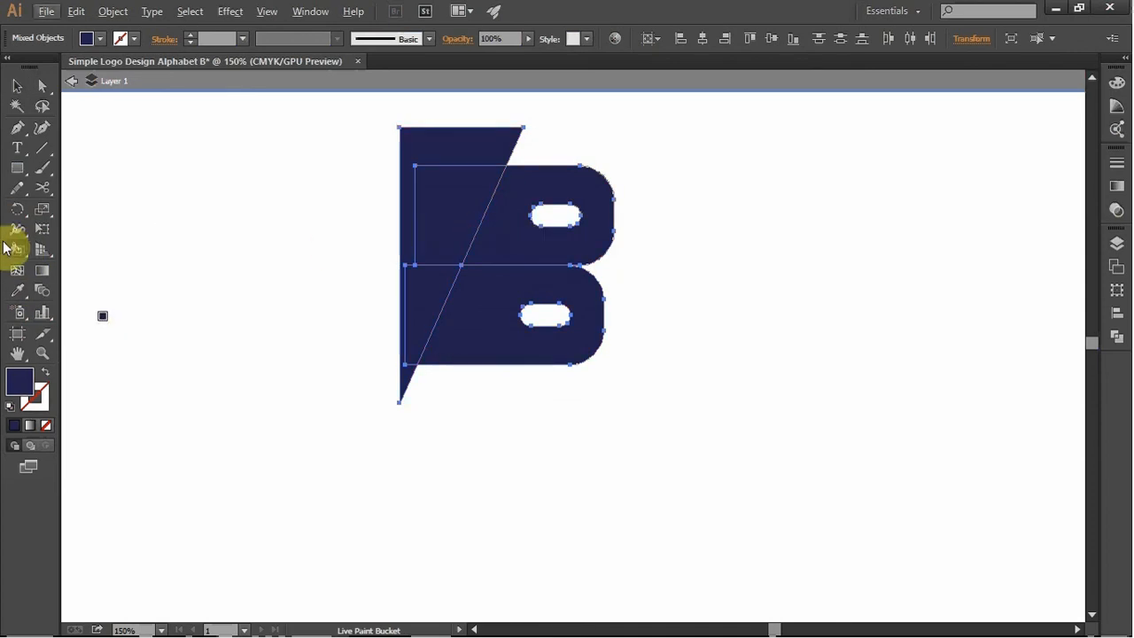
{"action": "left_click_drag", "start_coordinate": [15, 252], "coordinate": [56, 249]}
{"action": "mouse_move", "coordinate": [485, 189]}
{"action": "left_mouse_down"}
{"action": "mouse_move", "coordinate": [461, 202]}
{"action": "mouse_move", "coordinate": [471, 139]}
{"action": "left_mouse_up"}
{"action": "left_click", "coordinate": [420, 280], "text": "alt"}
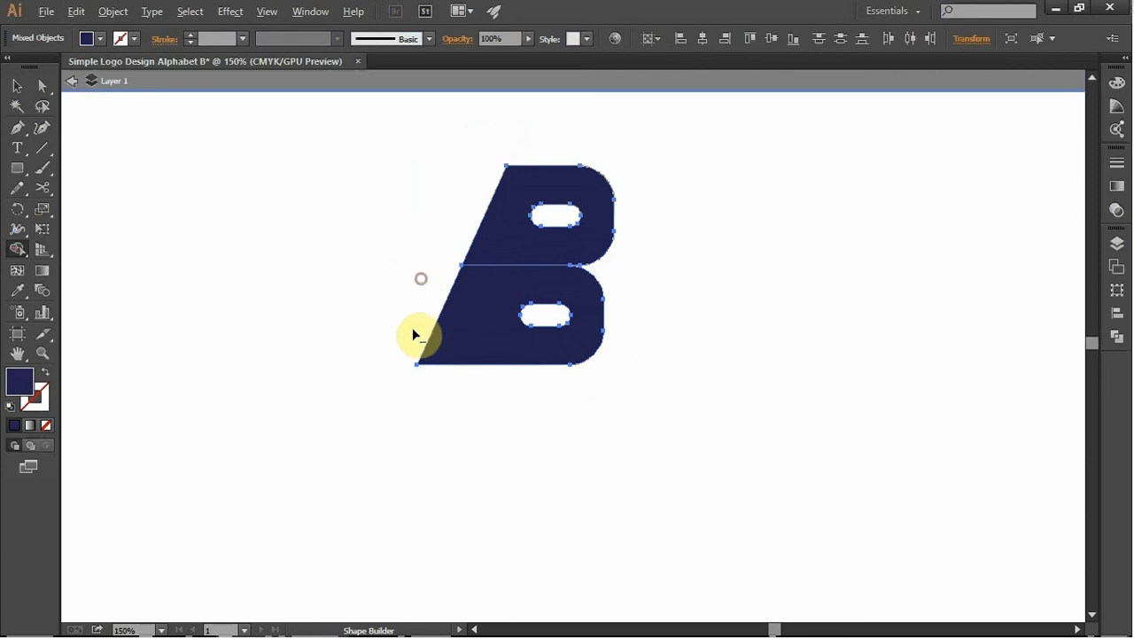
- Move both halves of the letter B together down and slightly left on the artboard
{"action": "left_click", "coordinate": [15, 87]}
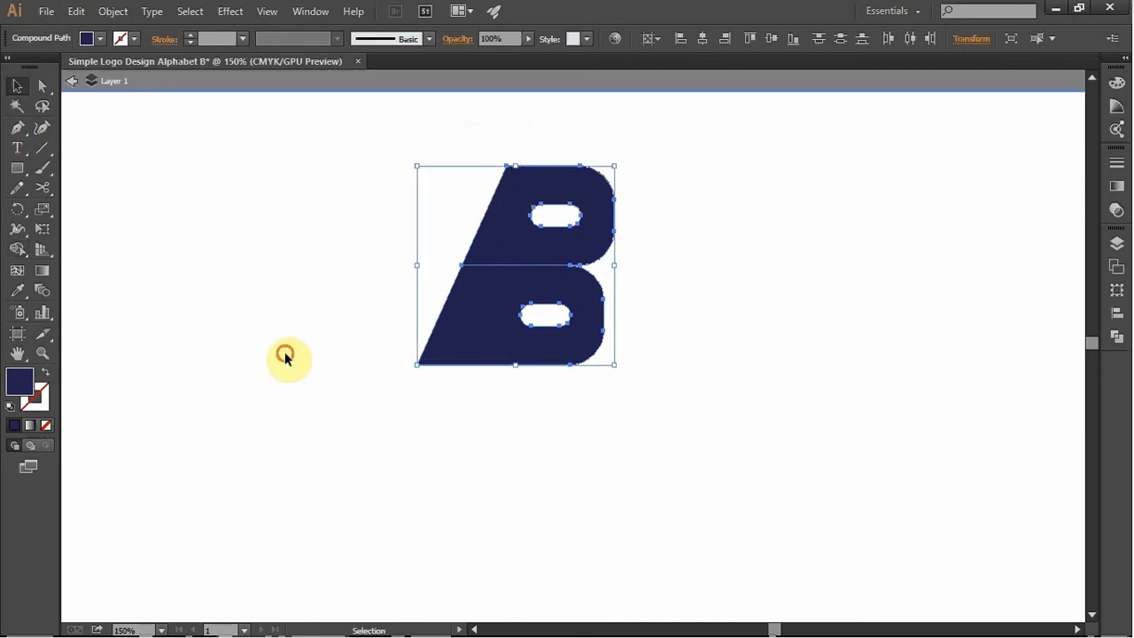
{"action": "left_click", "coordinate": [287, 354]}
{"action": "left_click_drag", "start_coordinate": [654, 459], "coordinate": [406, 159]}
{"action": "left_click_drag", "start_coordinate": [489, 290], "coordinate": [446, 402]}
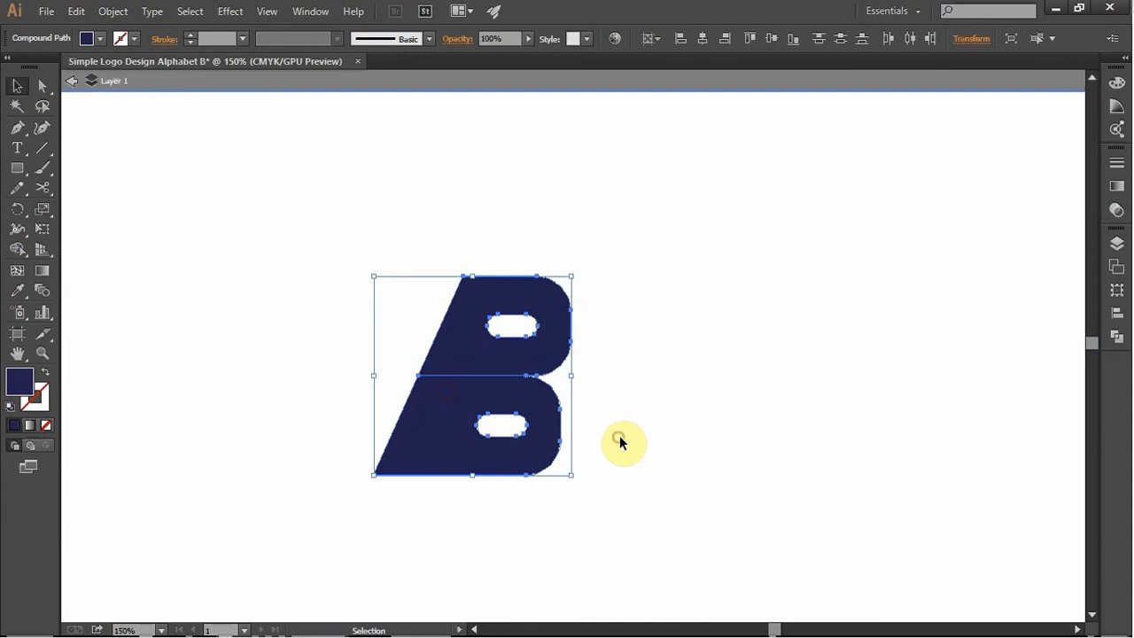
{"action": "left_click", "coordinate": [617, 441]}
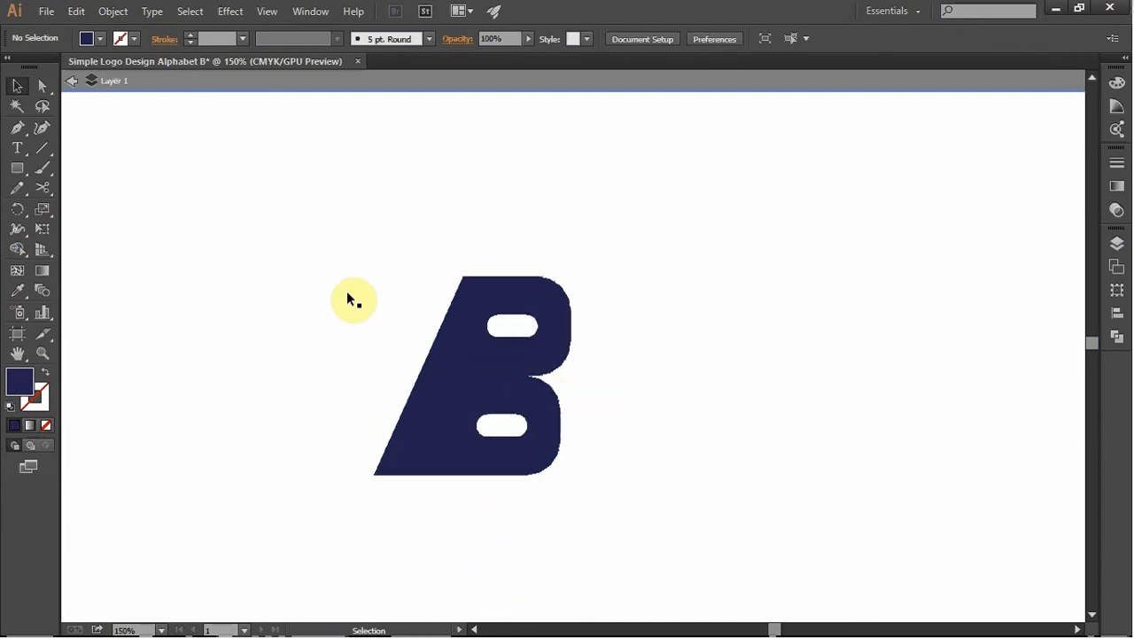
- Scale the upper half of the letter B down slightly and proportionally about its centre
{"action": "left_click", "coordinate": [491, 308]}
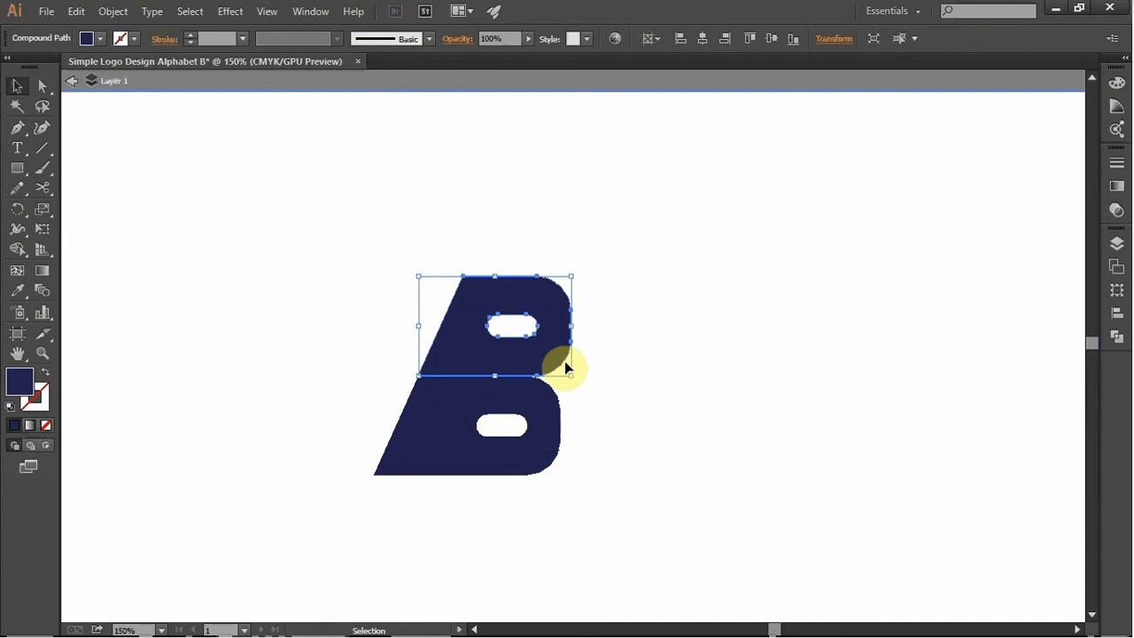
{"action": "left_click_drag", "start_coordinate": [573, 378], "coordinate": [567, 368]}
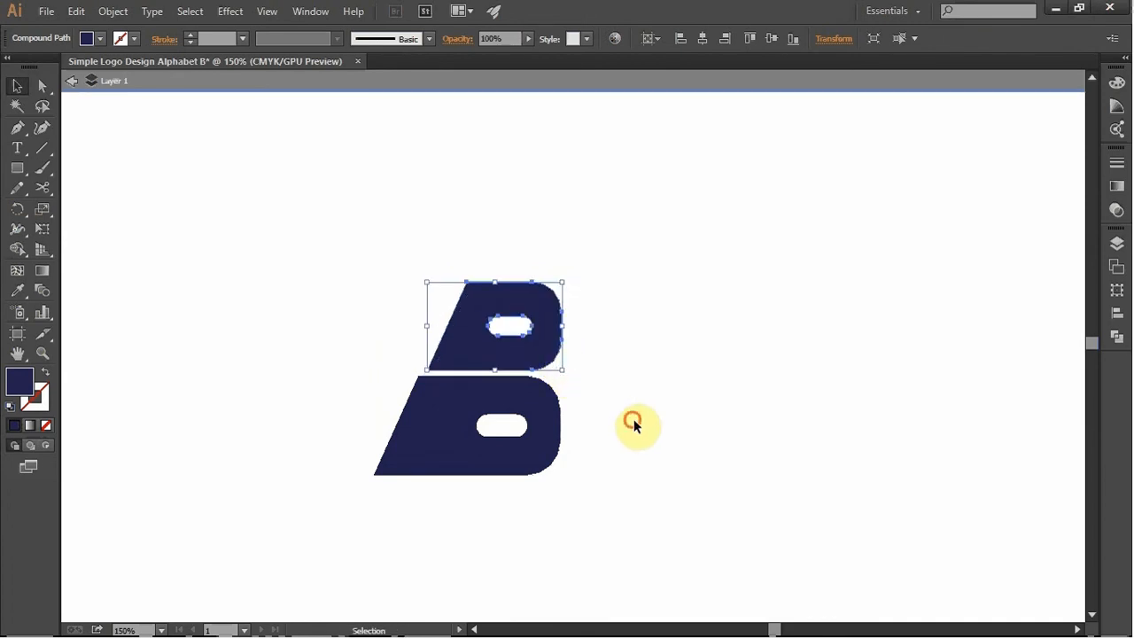
{"action": "left_click", "coordinate": [634, 419]}
- Position the upper half just above the lower one, leaving a narrow gap and lining up their slanted left edges
{"action": "left_click_drag", "start_coordinate": [486, 333], "coordinate": [484, 334]}
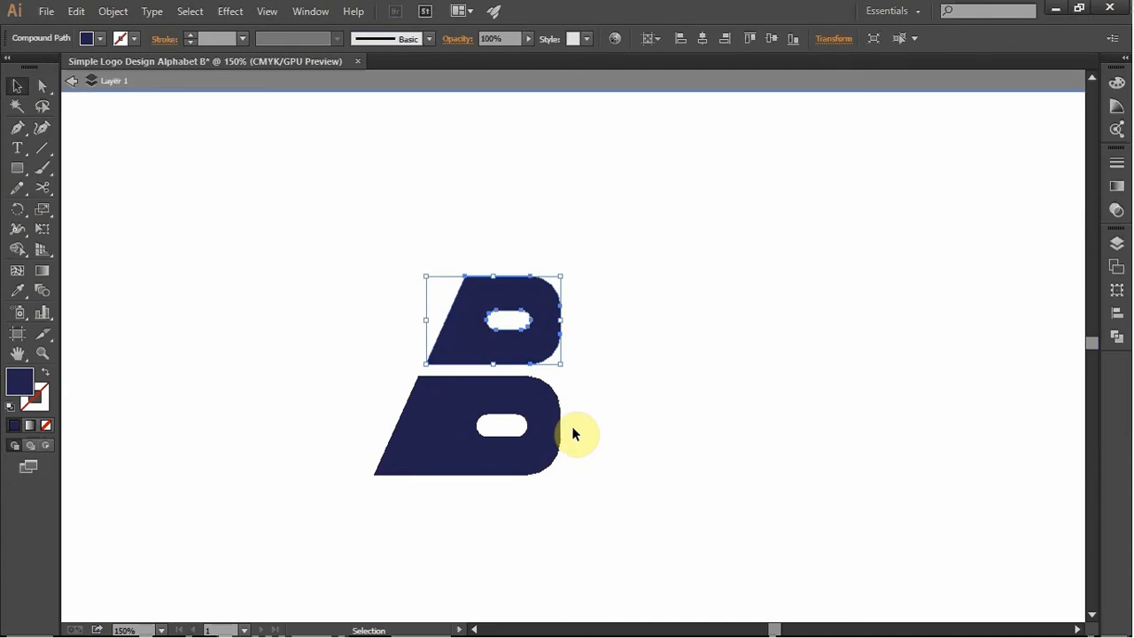
{"action": "key", "text": "Left"}
{"action": "key", "text": "Left"}
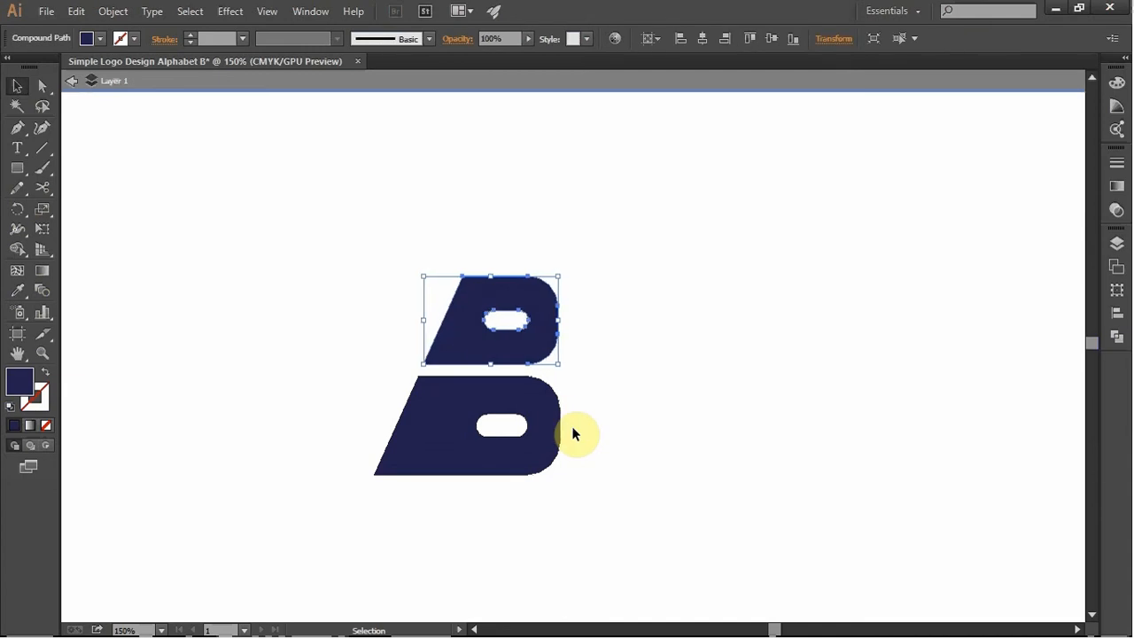
{"action": "key", "text": "Down"}
{"action": "key", "text": "Down"}
{"action": "key", "text": "Left"}
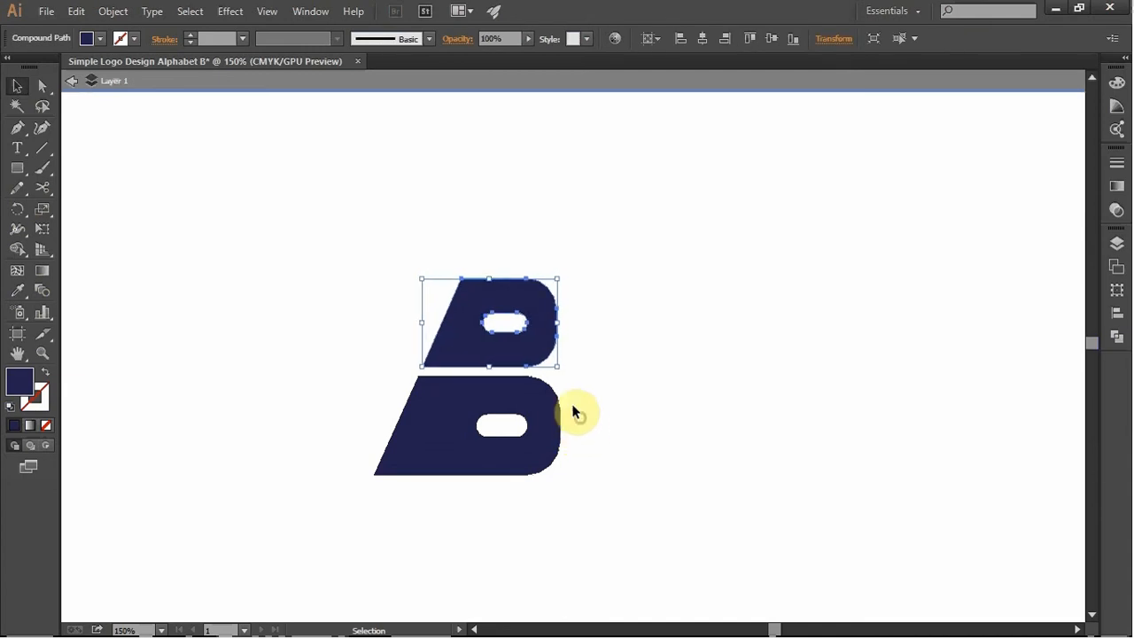
{"action": "left_click", "coordinate": [572, 411]}
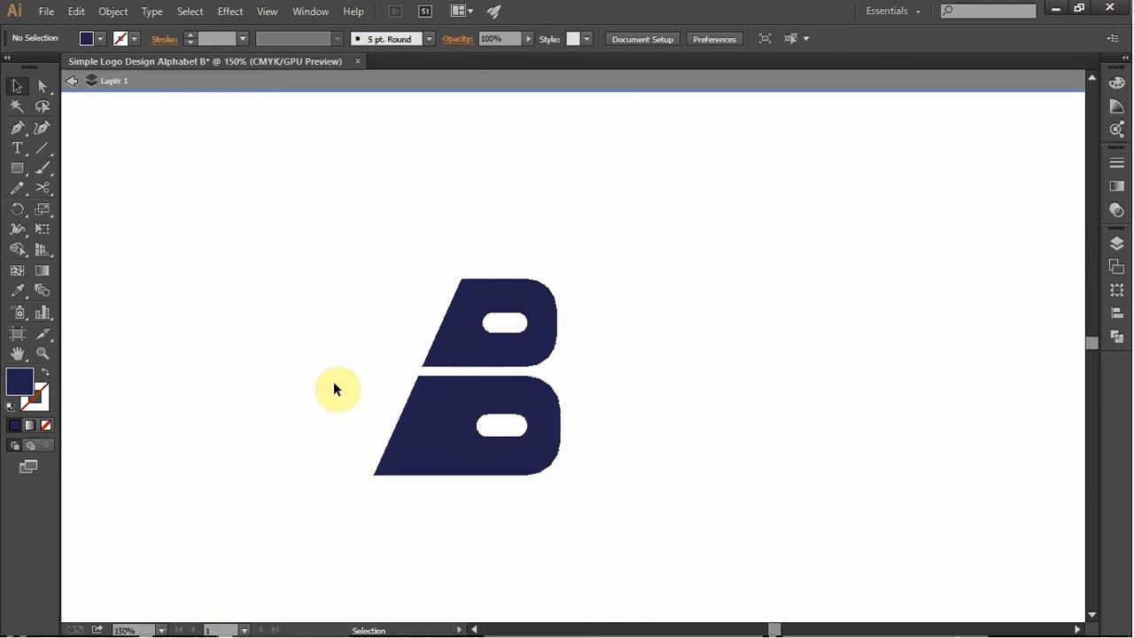
- Move the whole letter B up and slightly right, nearer the middle of the artboard
{"action": "left_click_drag", "start_coordinate": [612, 547], "coordinate": [336, 232]}
{"action": "left_click_drag", "start_coordinate": [450, 403], "coordinate": [497, 311]}
{"action": "left_click", "coordinate": [648, 450]}
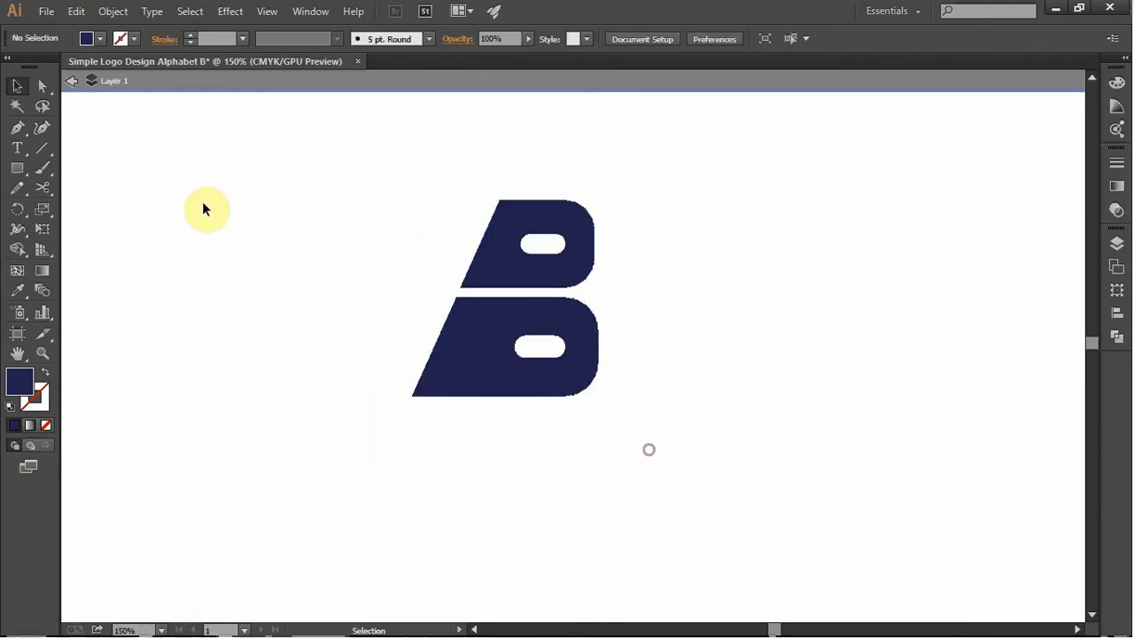
- Draw a tall, narrow ellipse to the right of the letter B, with no fill and a dark blue stroke
{"action": "left_click", "coordinate": [19, 168]}
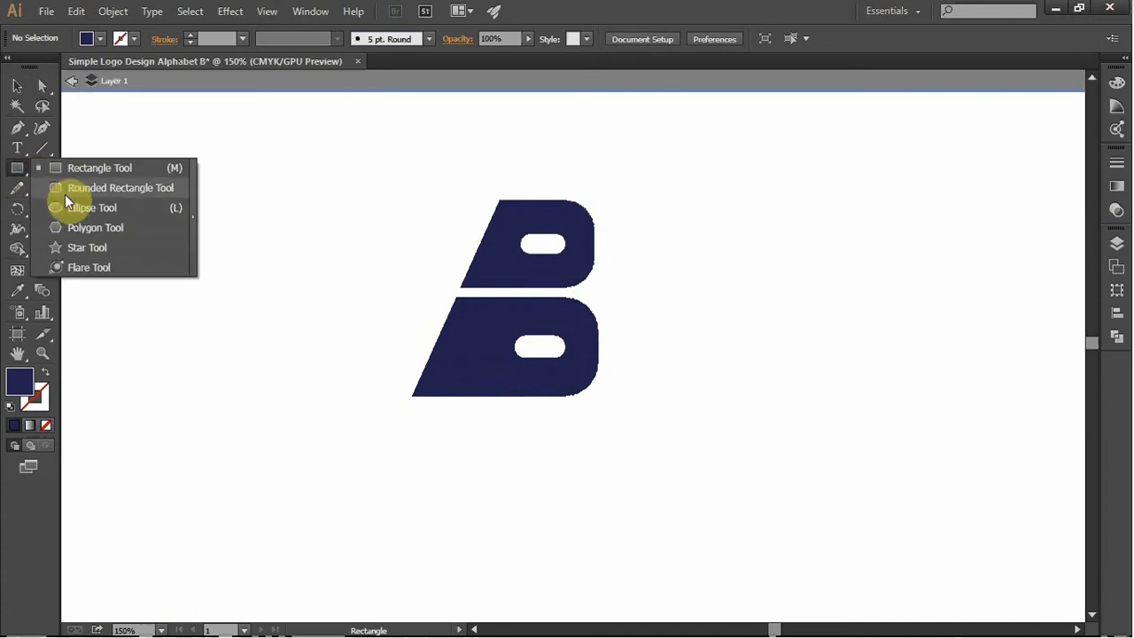
{"action": "left_click", "coordinate": [70, 207]}
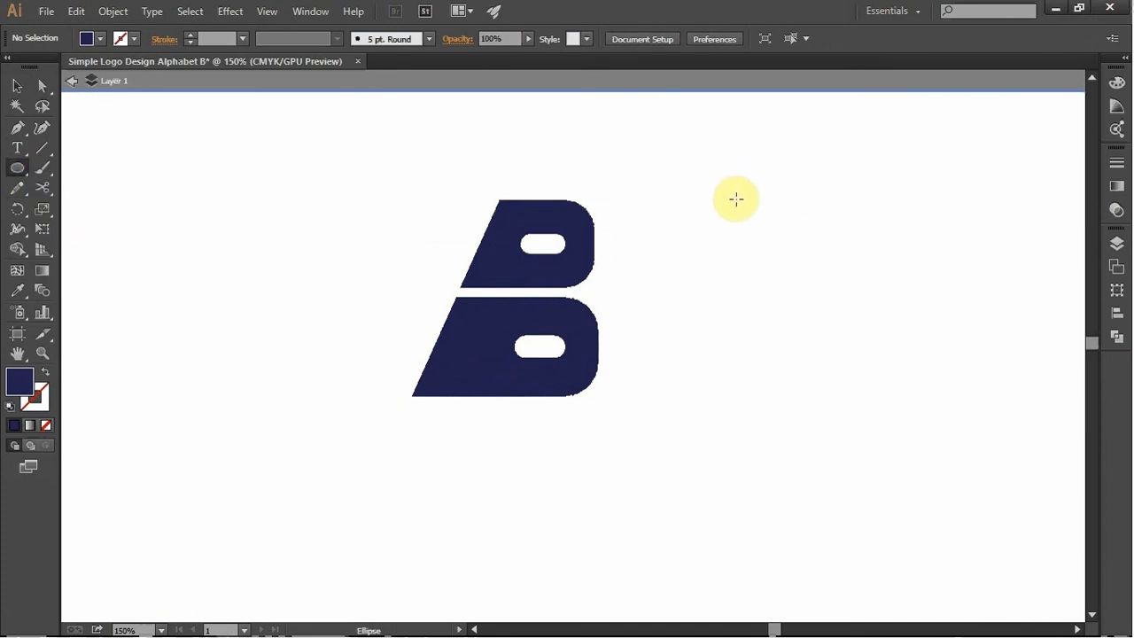
{"action": "left_click_drag", "start_coordinate": [717, 167], "coordinate": [812, 453]}
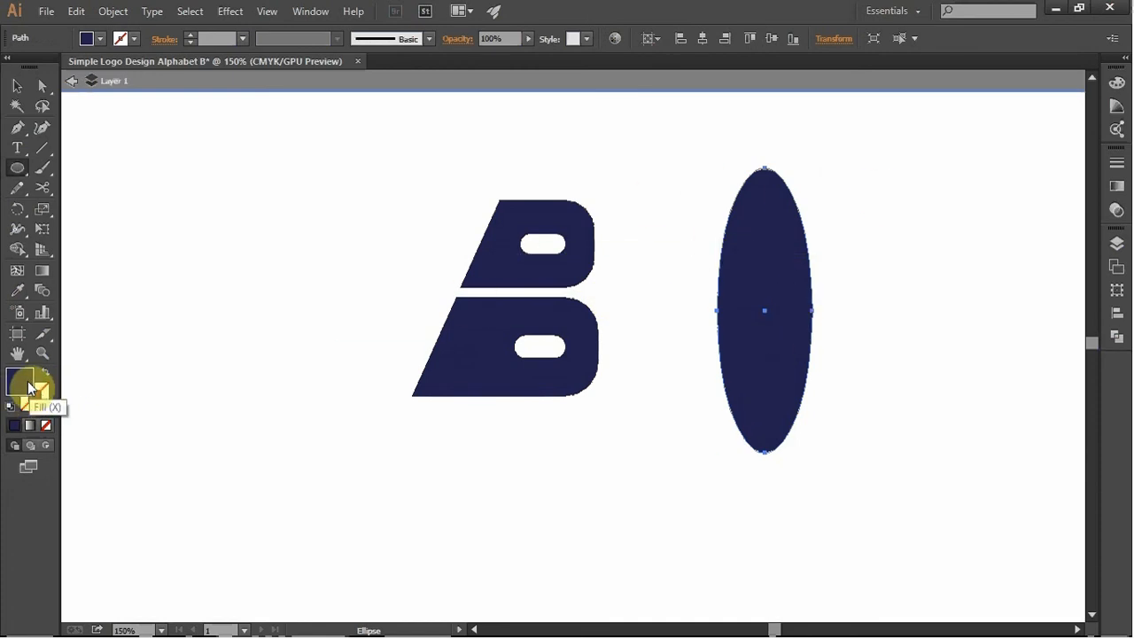
{"action": "left_click", "coordinate": [48, 427]}
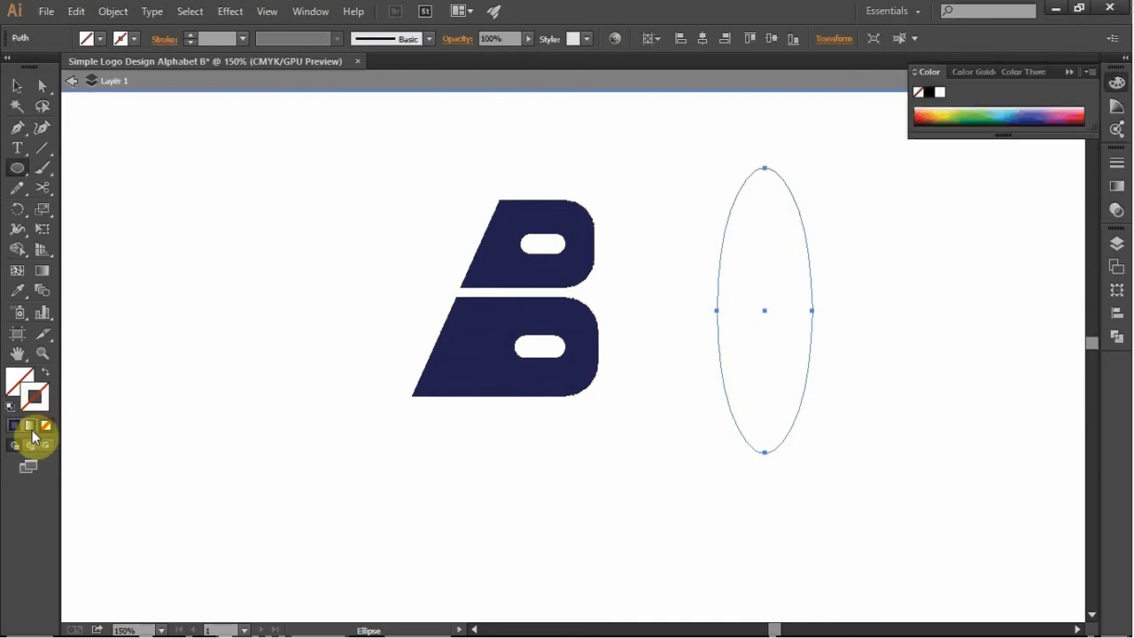
{"action": "key", "text": "x"}
{"action": "left_click", "coordinate": [15, 426]}
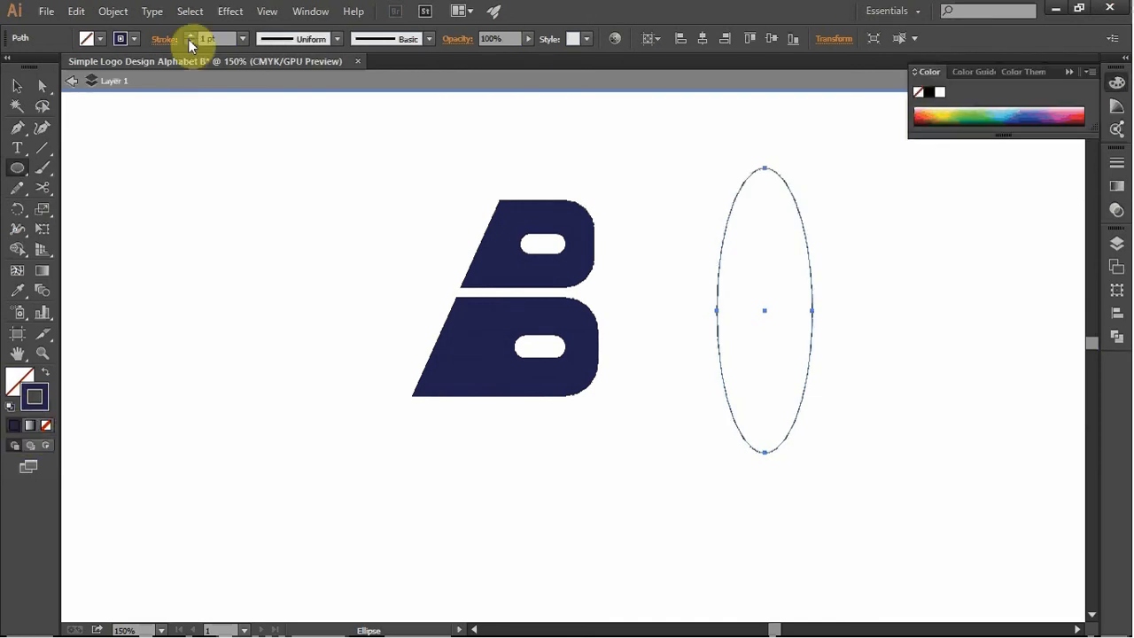
- Set the ellipse's stroke weight to 8 pt
{"action": "left_click", "coordinate": [190, 35]}
{"action": "left_click", "coordinate": [190, 34]}
{"action": "left_click", "coordinate": [189, 35]}
{"action": "left_click", "coordinate": [189, 34]}
{"action": "left_click", "coordinate": [190, 35]}
{"action": "left_click", "coordinate": [190, 35]}
{"action": "left_click", "coordinate": [190, 34]}
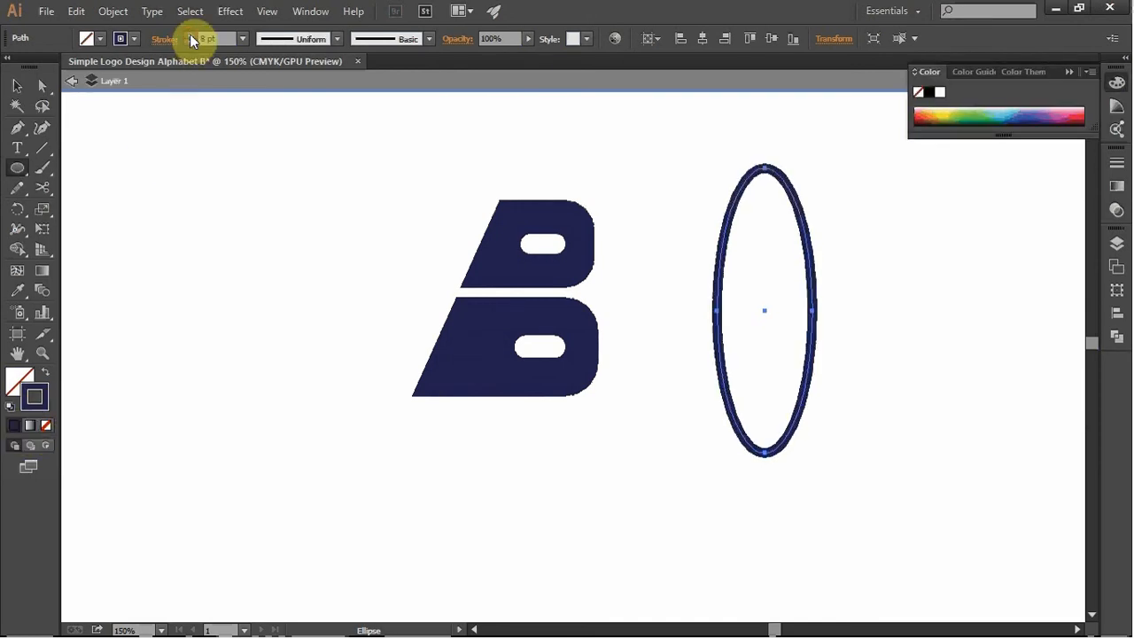
{"action": "left_click", "coordinate": [190, 41]}
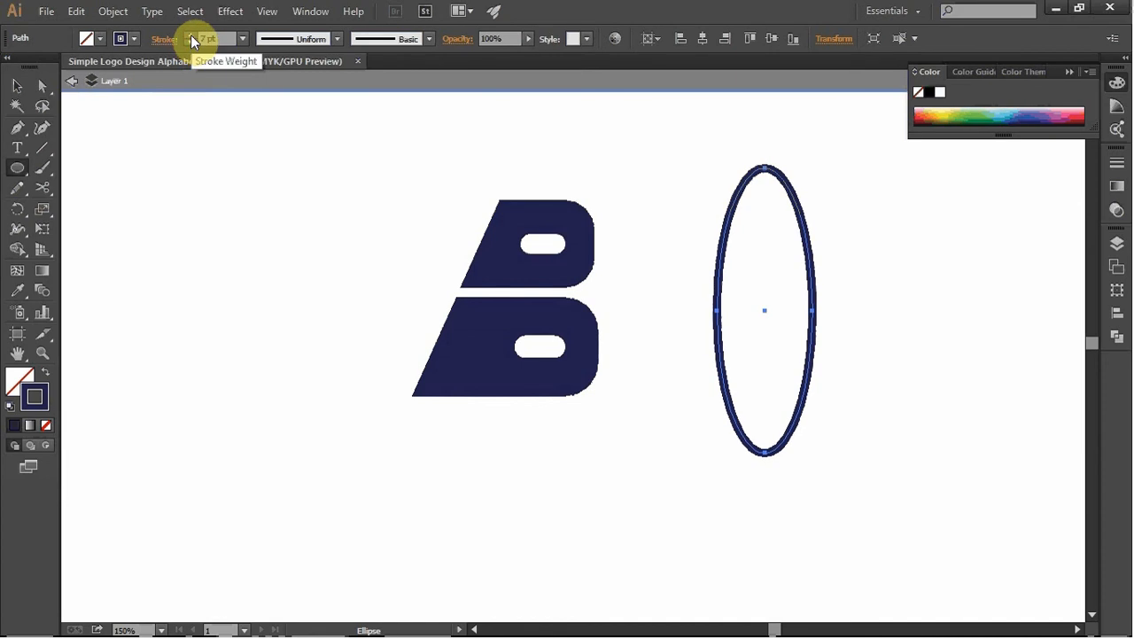
{"action": "left_click", "coordinate": [190, 35]}
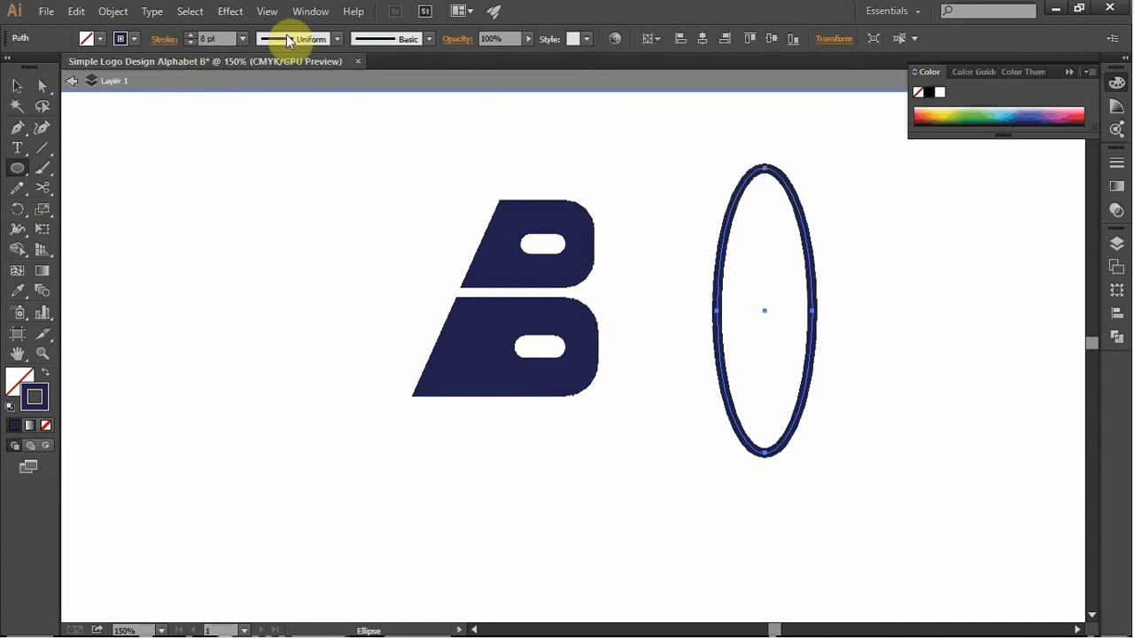
- Apply Width Profile 1 to the ellipse's stroke so it tapers from a thick left side to a thin right side
{"action": "left_click", "coordinate": [336, 39]}
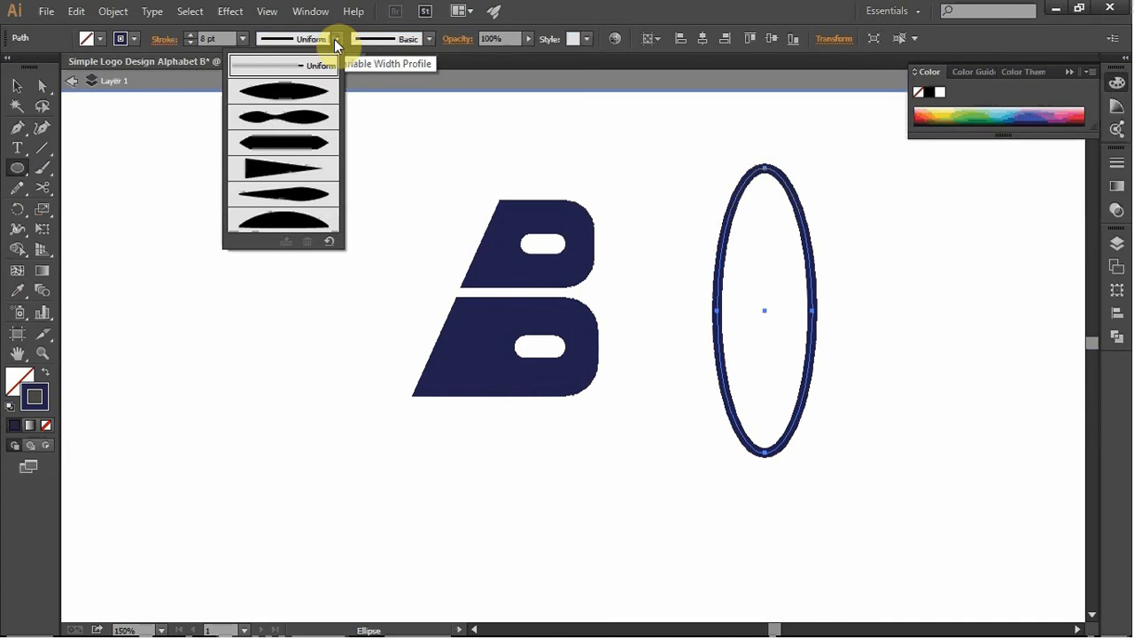
{"action": "left_click", "coordinate": [303, 92]}
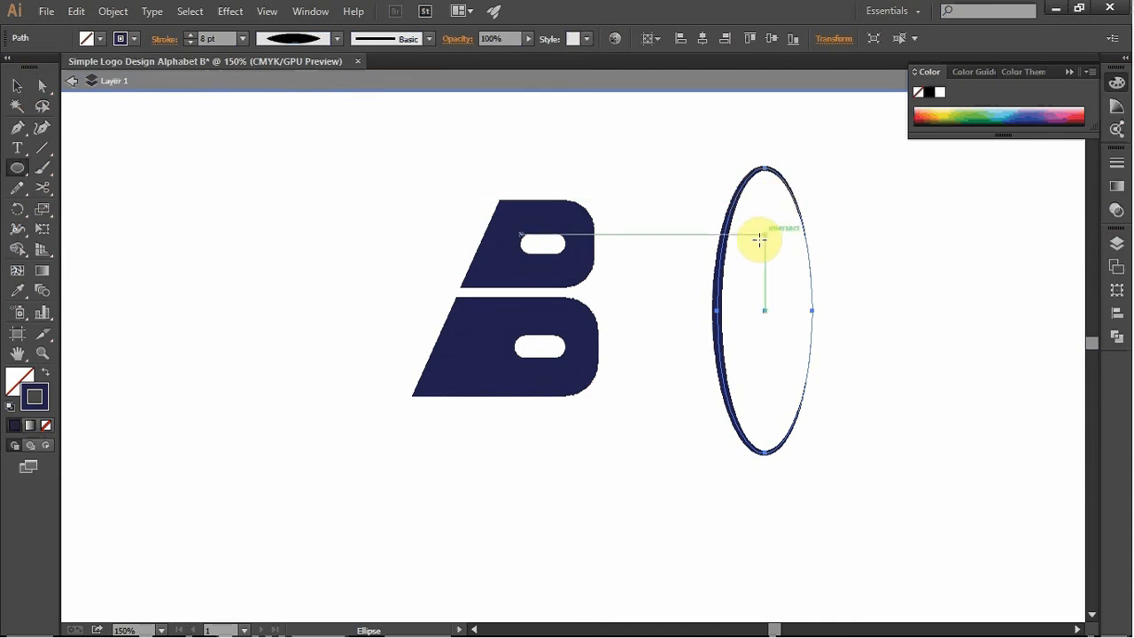
{"action": "key", "text": "v"}
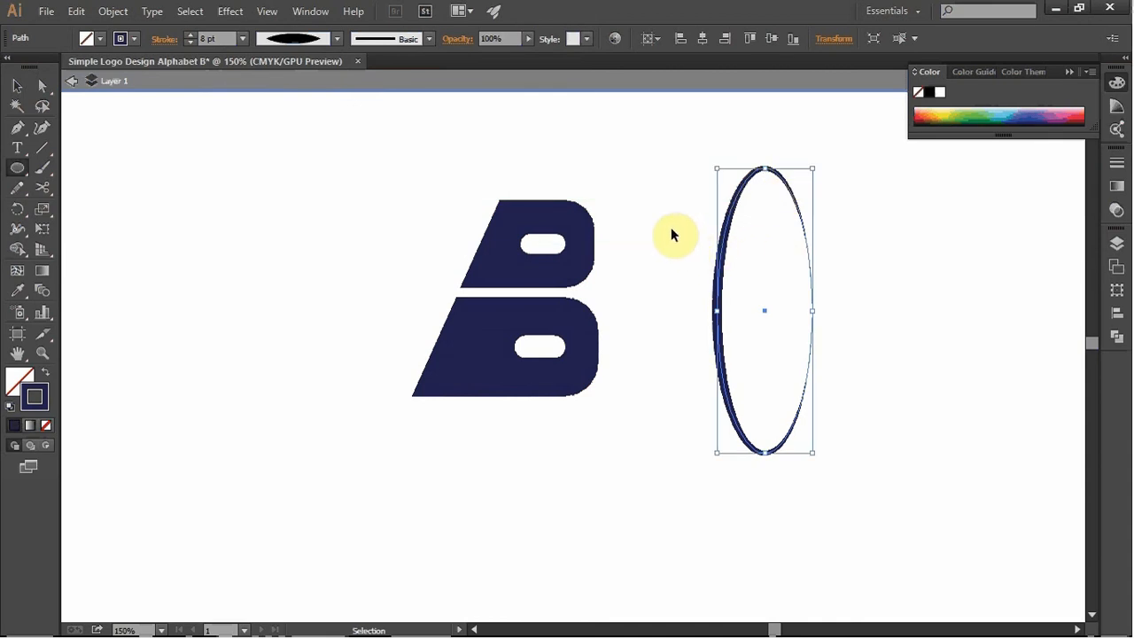
{"action": "key", "text": "ctrl+z"}
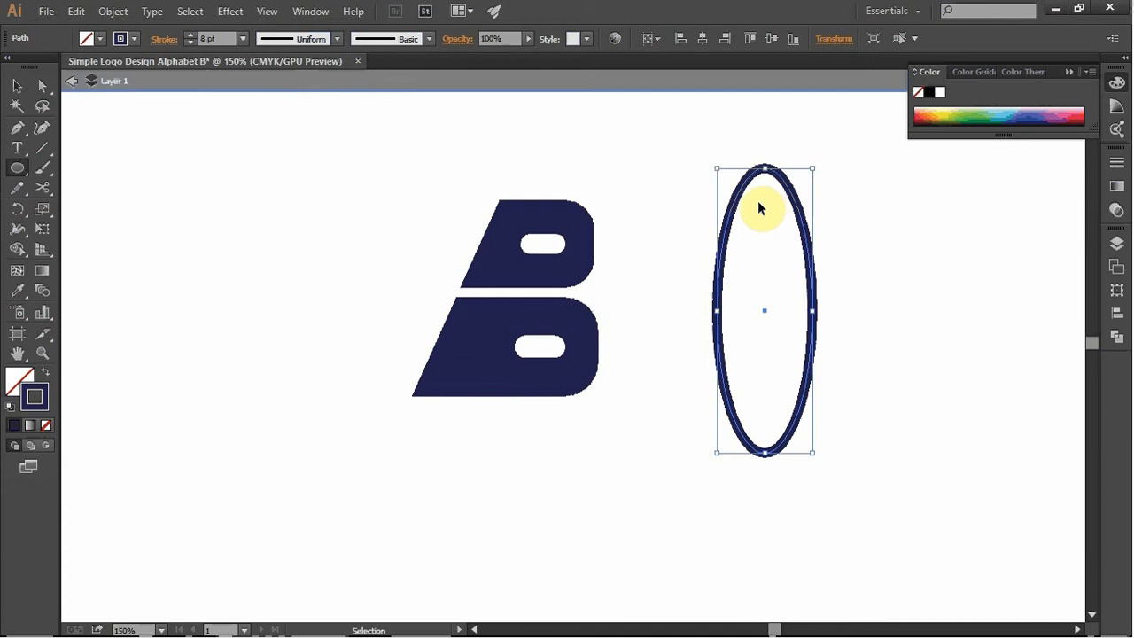
{"action": "key", "text": "ctrl+shift+z"}
{"action": "key", "text": "l"}
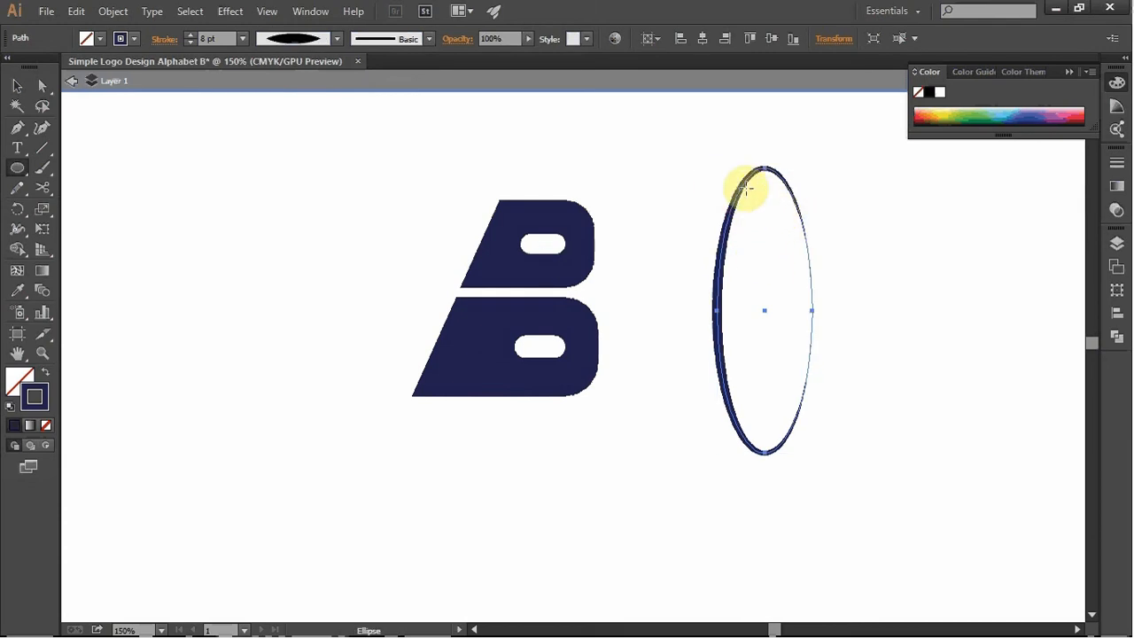
- Rotate the ellipse counterclockwise so its upper end tilts toward the letter B, and widen it slightly across its short axis
{"action": "key", "text": "v"}
{"action": "left_click", "coordinate": [830, 174]}
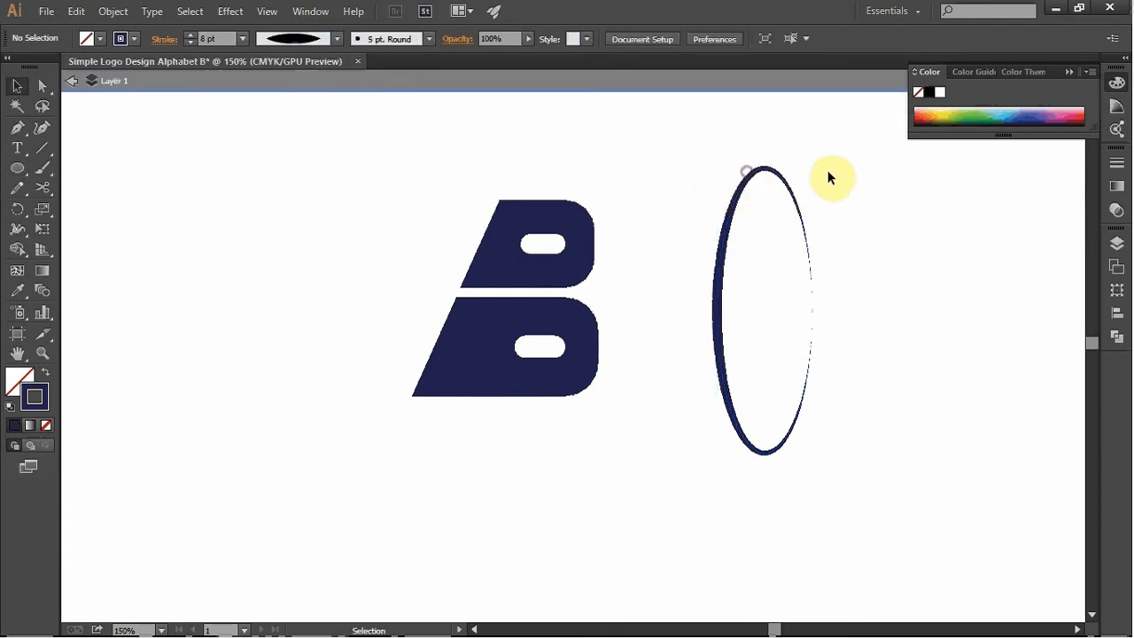
{"action": "left_click", "coordinate": [767, 172]}
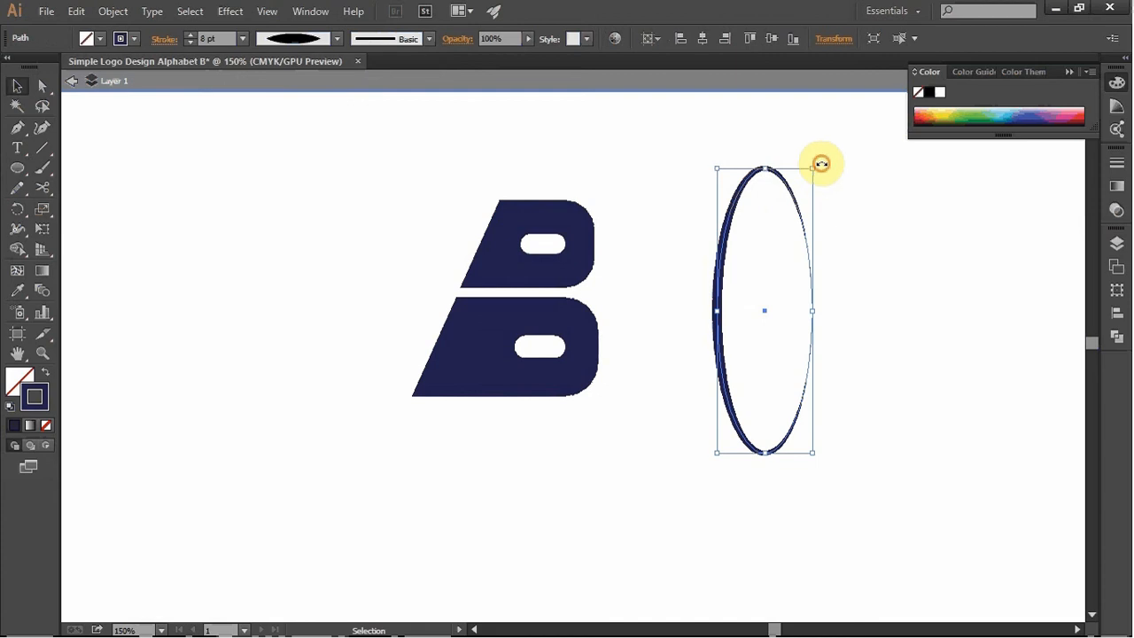
{"action": "left_click_drag", "start_coordinate": [821, 164], "coordinate": [726, 187]}
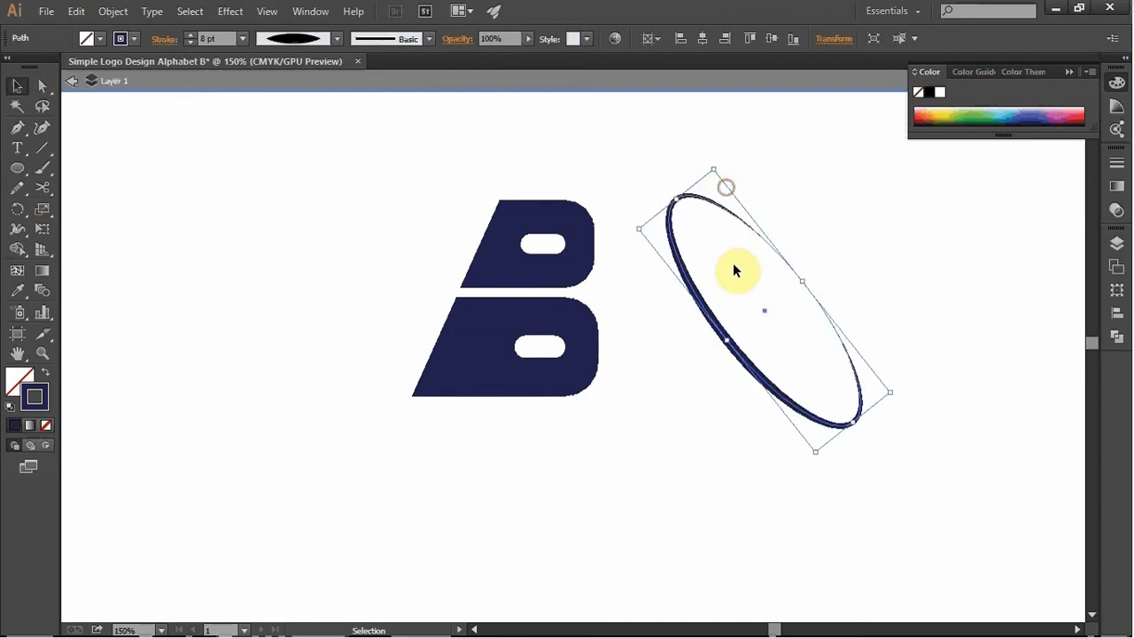
{"action": "left_click_drag", "start_coordinate": [802, 282], "coordinate": [824, 266]}
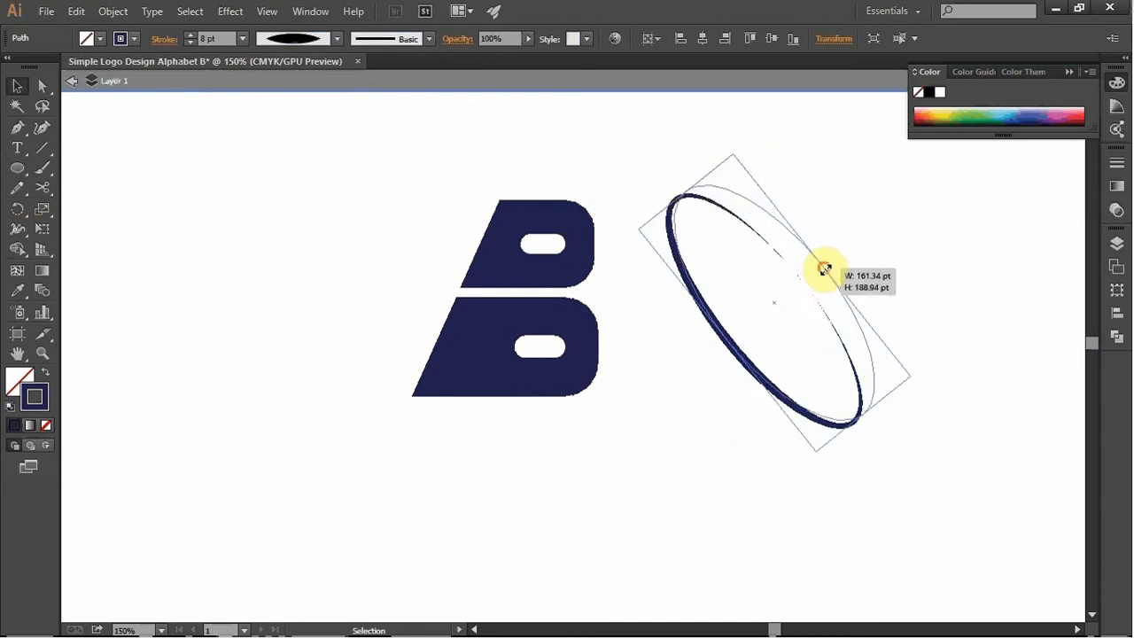
- Place the tilted ring diagonally across the letter B and widen it until its thin side passes just outside the lower half's rounded edge
{"action": "left_click_drag", "start_coordinate": [750, 373], "coordinate": [464, 371]}
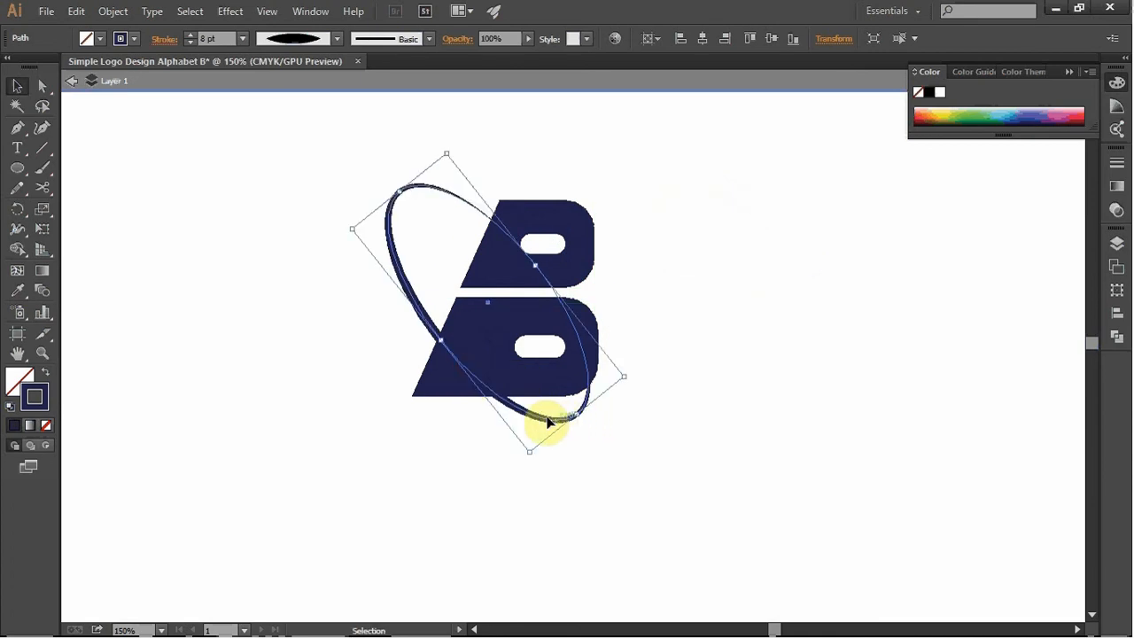
{"action": "left_click_drag", "start_coordinate": [547, 417], "coordinate": [553, 424]}
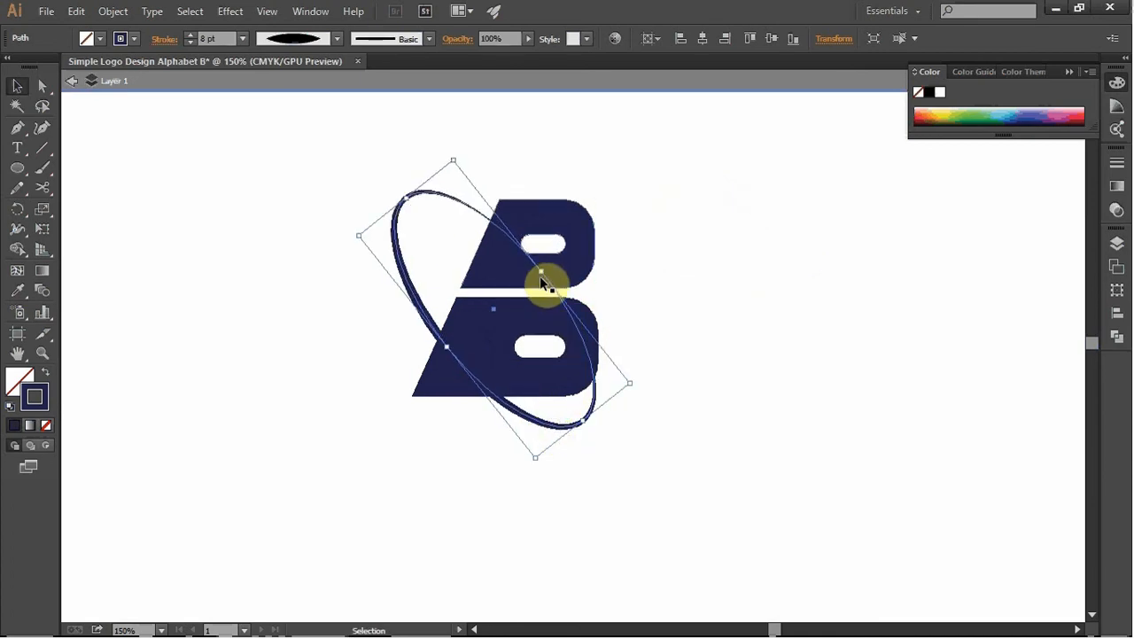
{"action": "left_click_drag", "start_coordinate": [541, 272], "coordinate": [551, 264]}
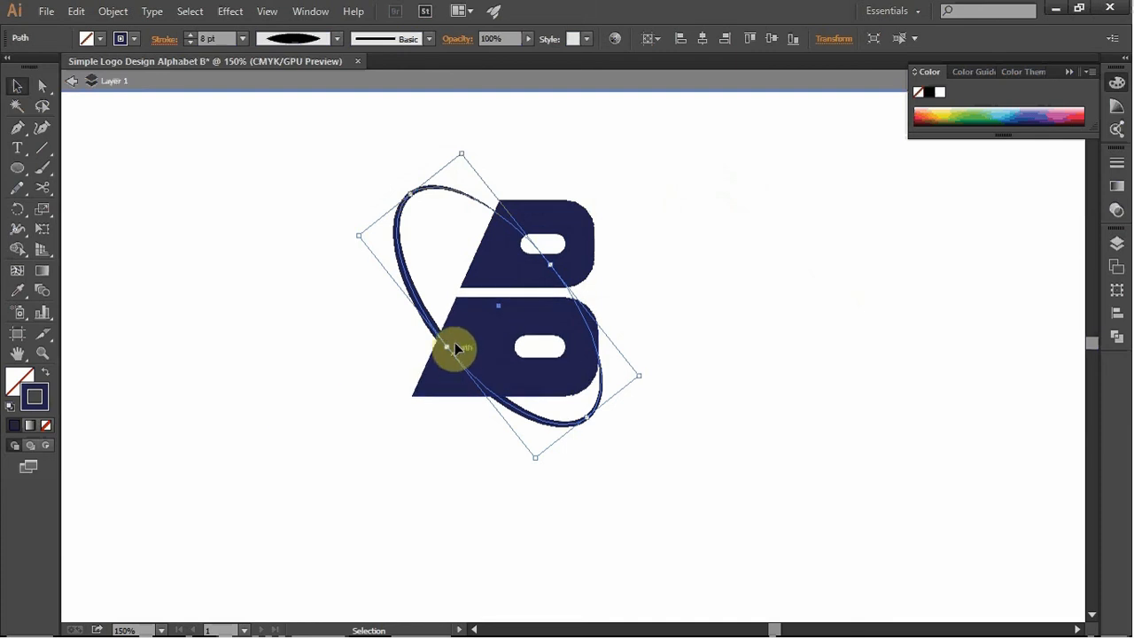
{"action": "left_click_drag", "start_coordinate": [551, 263], "coordinate": [561, 256]}
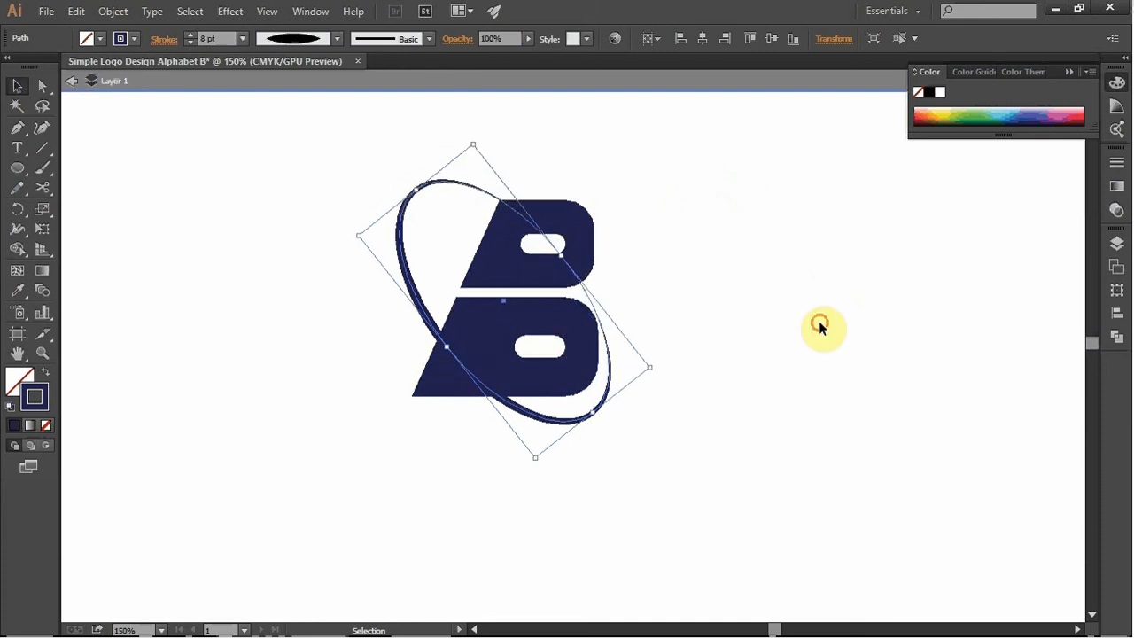
{"action": "left_click", "coordinate": [820, 323]}
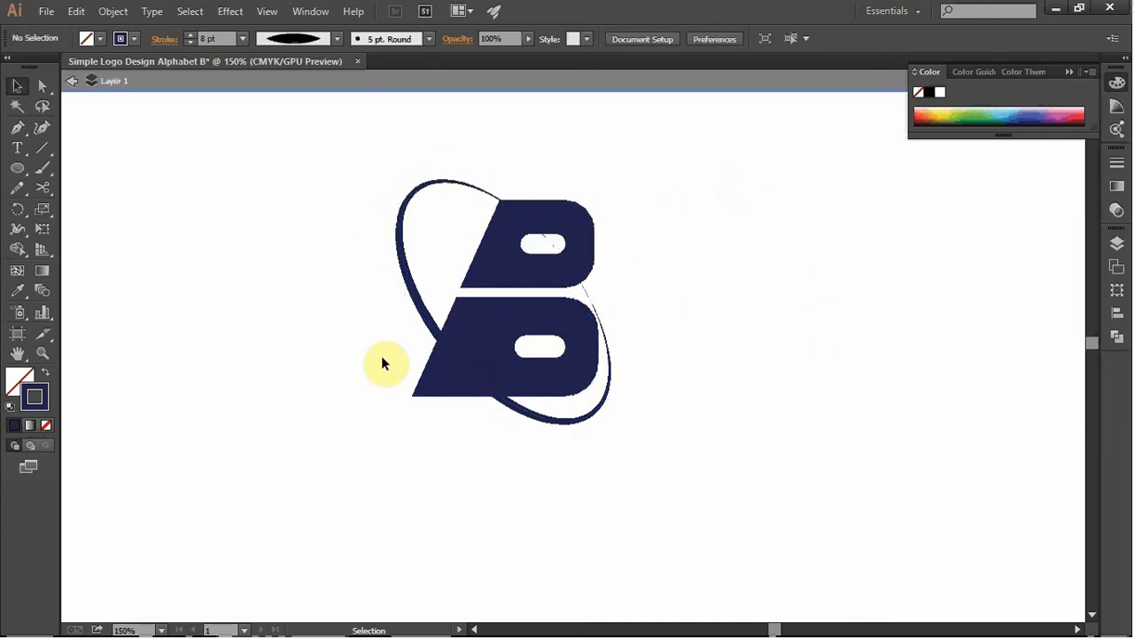
- Recolour the ring's stroke light lavender (#BABADD)
{"action": "left_click", "coordinate": [416, 311]}
{"action": "double_click", "coordinate": [34, 397]}
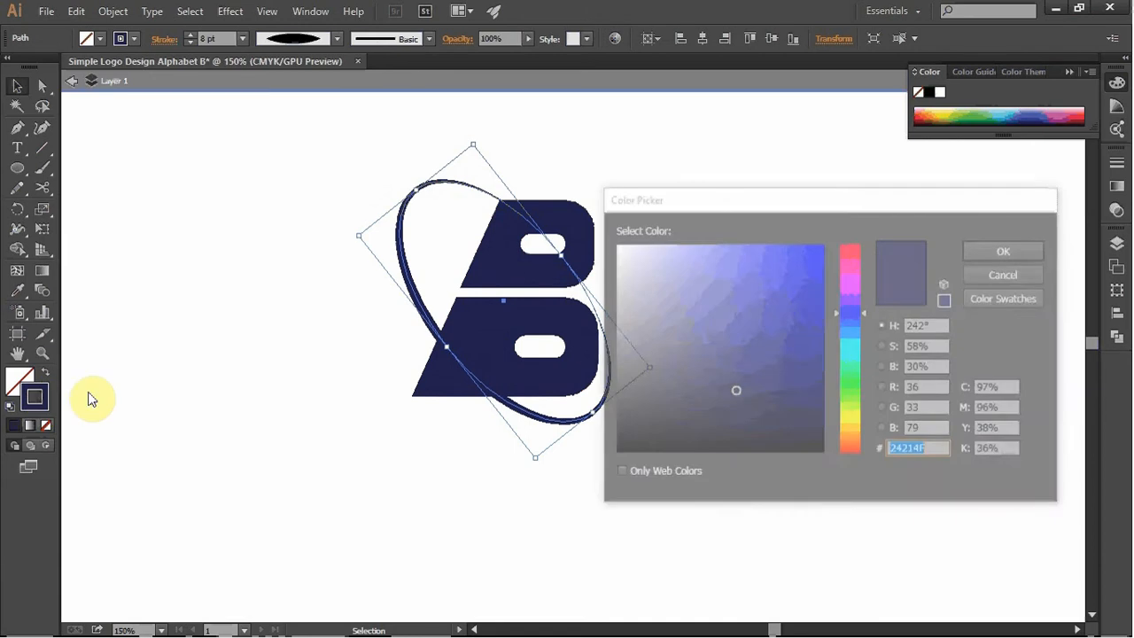
{"action": "mouse_move", "coordinate": [666, 276]}
{"action": "left_mouse_down"}
{"action": "mouse_move", "coordinate": [633, 274]}
{"action": "mouse_move", "coordinate": [649, 270]}
{"action": "left_mouse_up"}
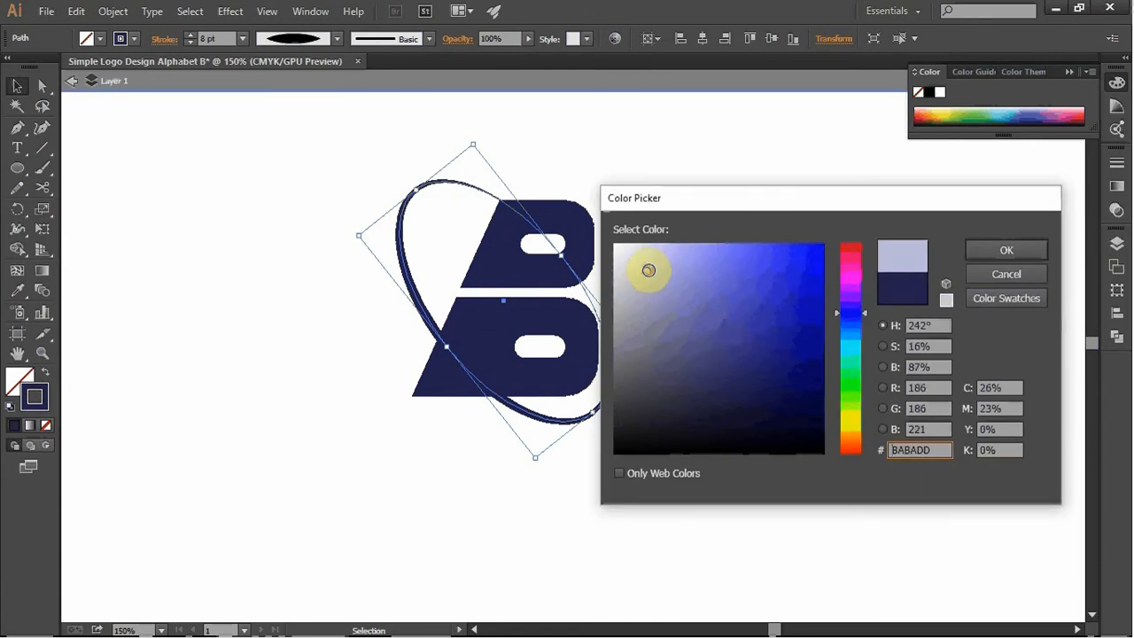
{"action": "left_click", "coordinate": [985, 251]}
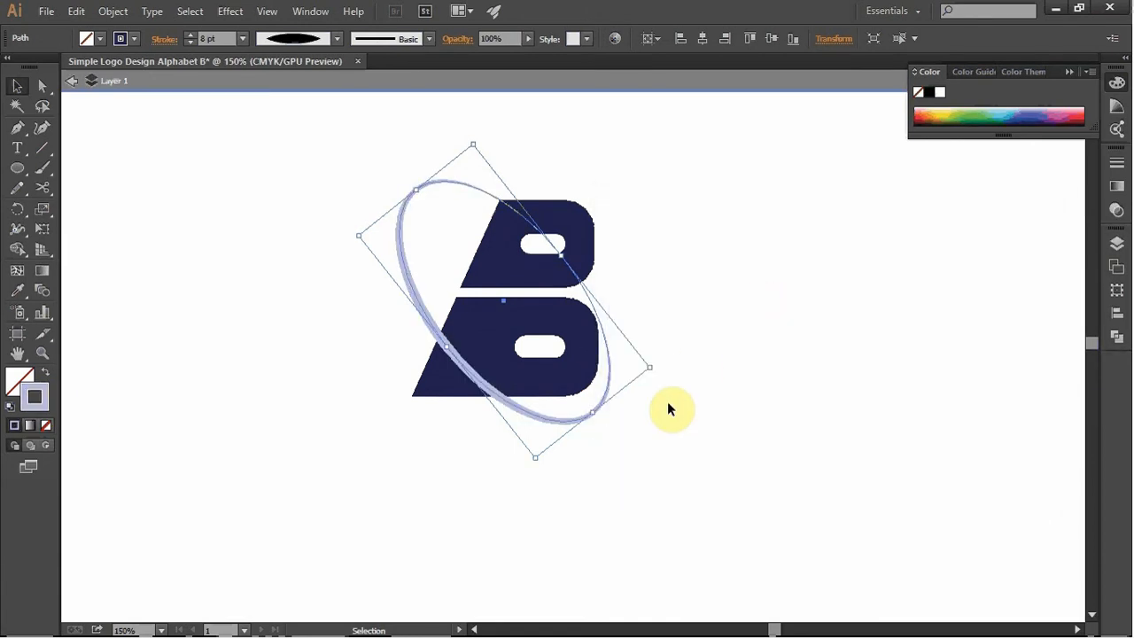
{"action": "left_click", "coordinate": [785, 360]}
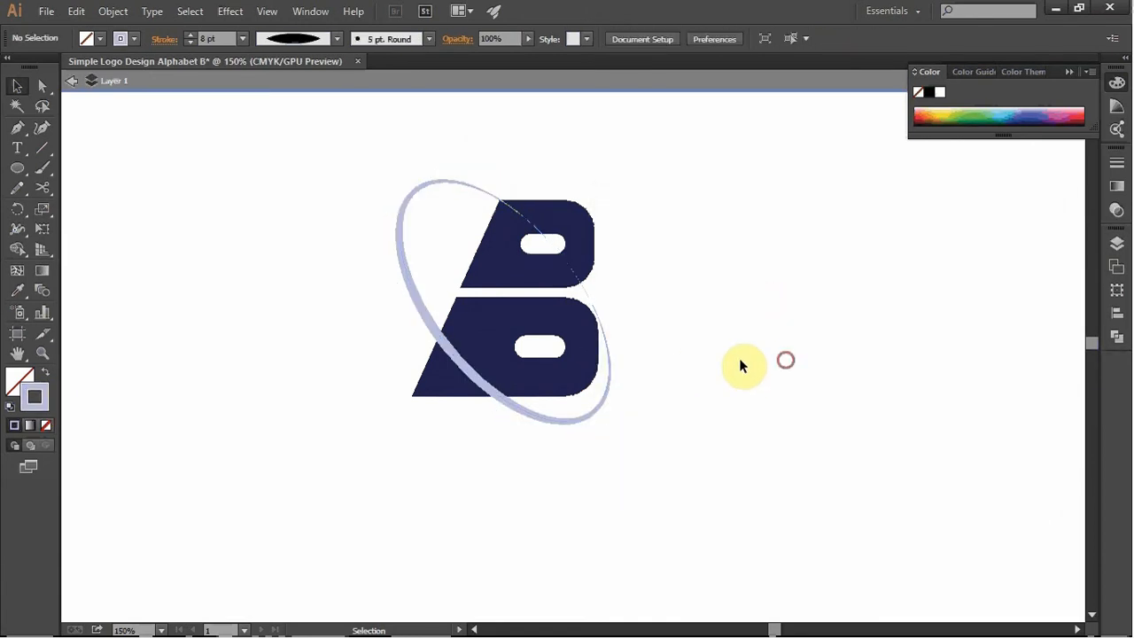
- Recolour the ring's stroke purple (#A94F9E)
{"action": "left_click", "coordinate": [439, 330]}
{"action": "double_click", "coordinate": [35, 396]}
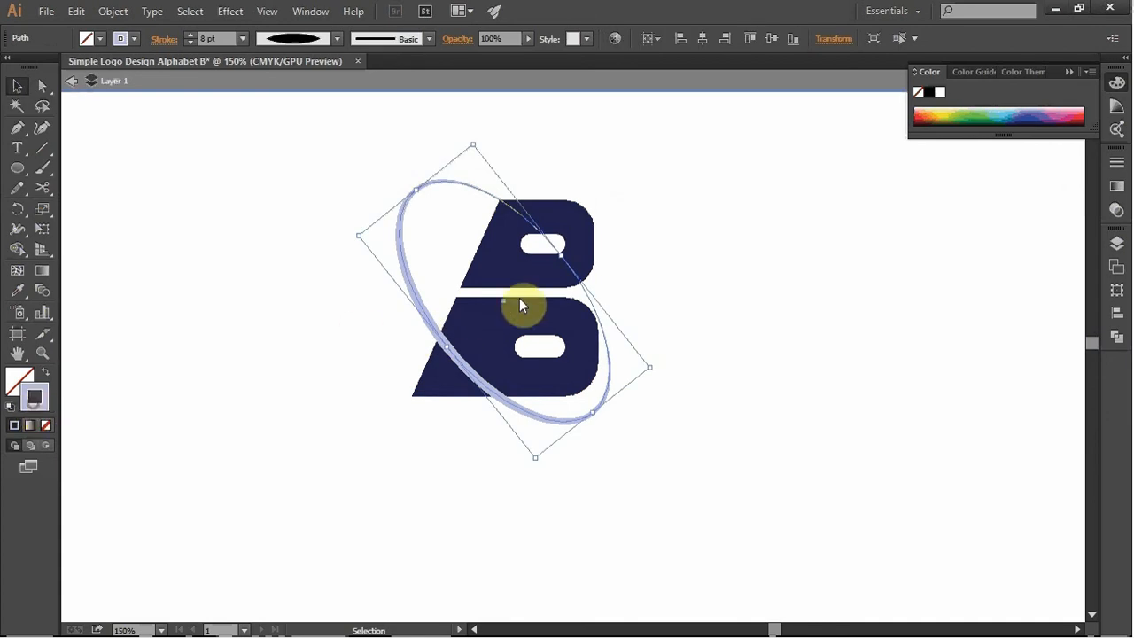
{"action": "left_click_drag", "start_coordinate": [849, 256], "coordinate": [853, 280]}
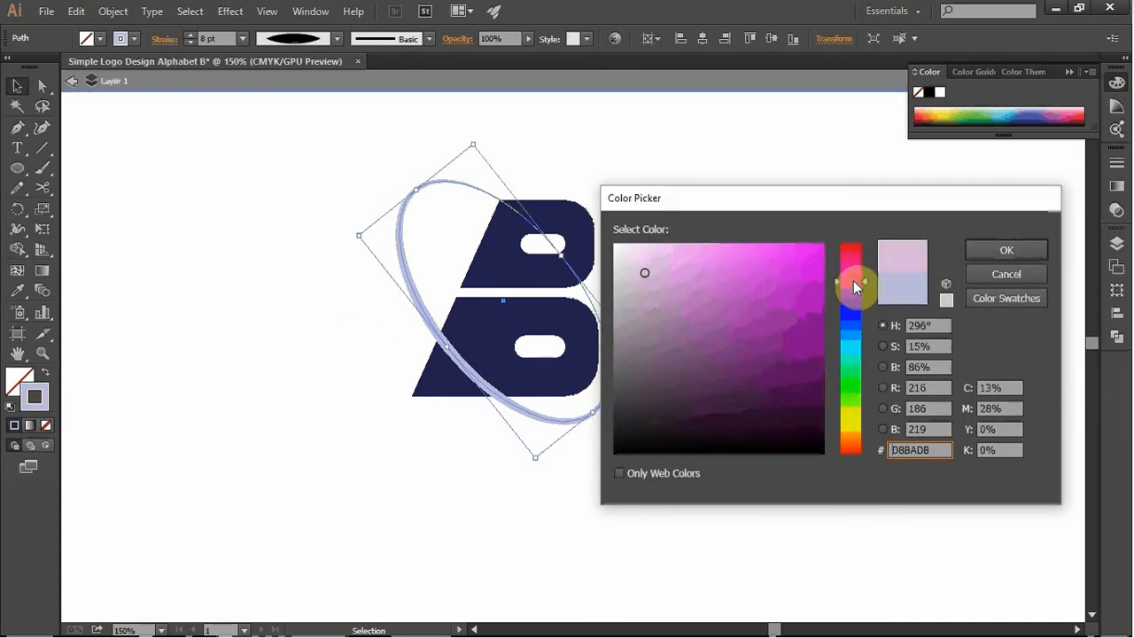
{"action": "left_click", "coordinate": [806, 260]}
{"action": "left_click", "coordinate": [1007, 250]}
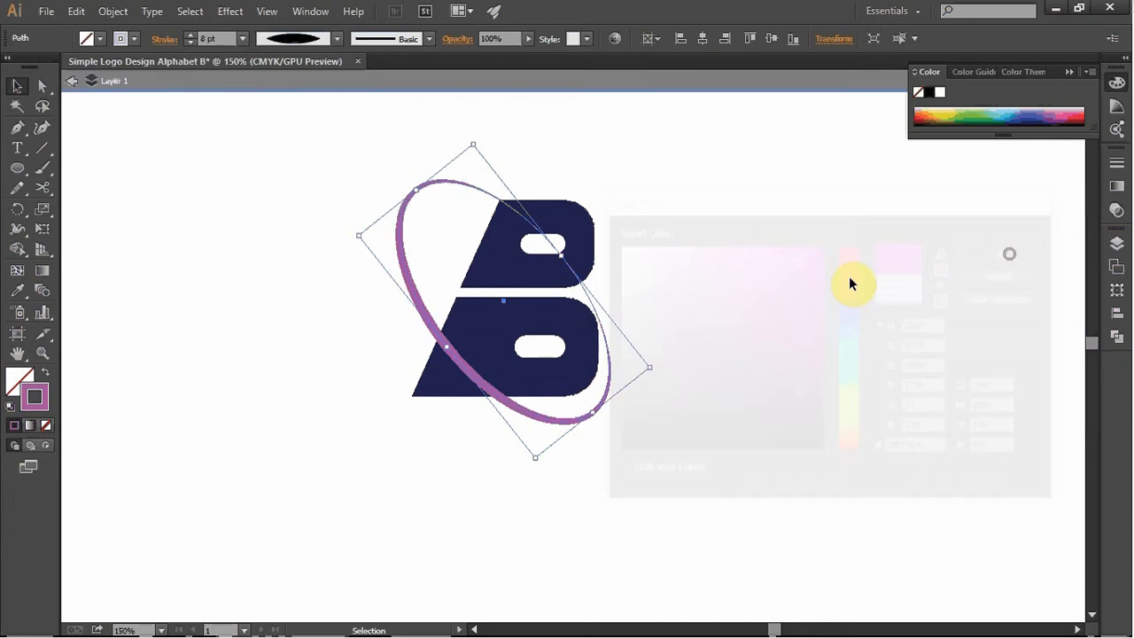
{"action": "left_click", "coordinate": [846, 277]}
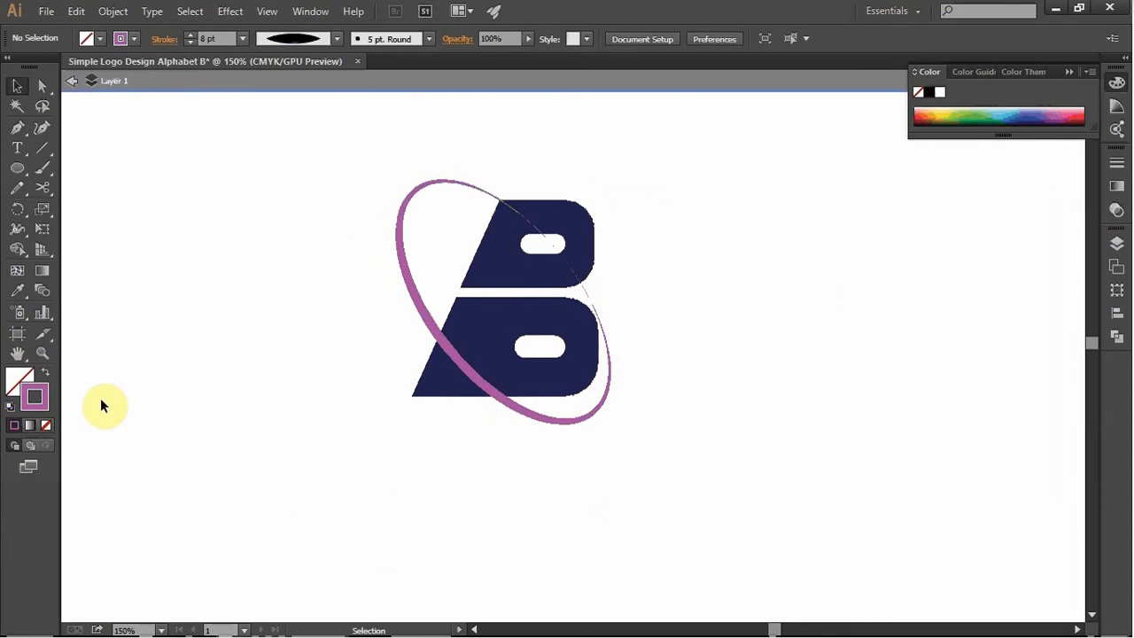
- Try to recolour the ring's stroke near-black (#111111)
{"action": "double_click", "coordinate": [40, 398]}
{"action": "left_click_drag", "start_coordinate": [743, 386], "coordinate": [544, 472]}
{"action": "left_click_drag", "start_coordinate": [700, 381], "coordinate": [616, 439]}
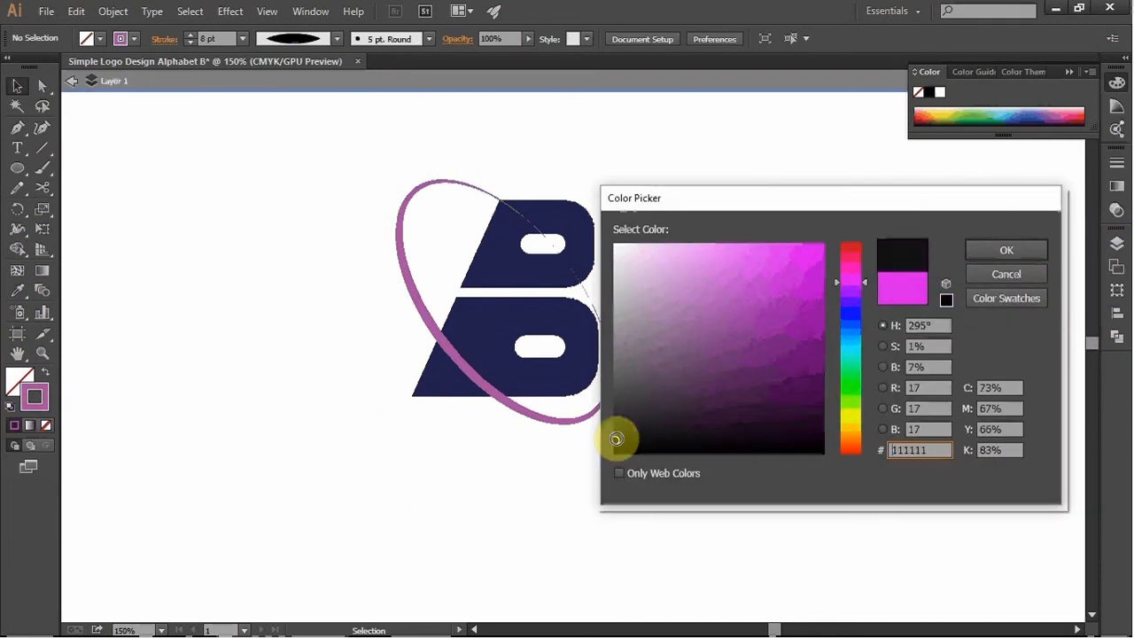
{"action": "left_click", "coordinate": [1002, 244]}
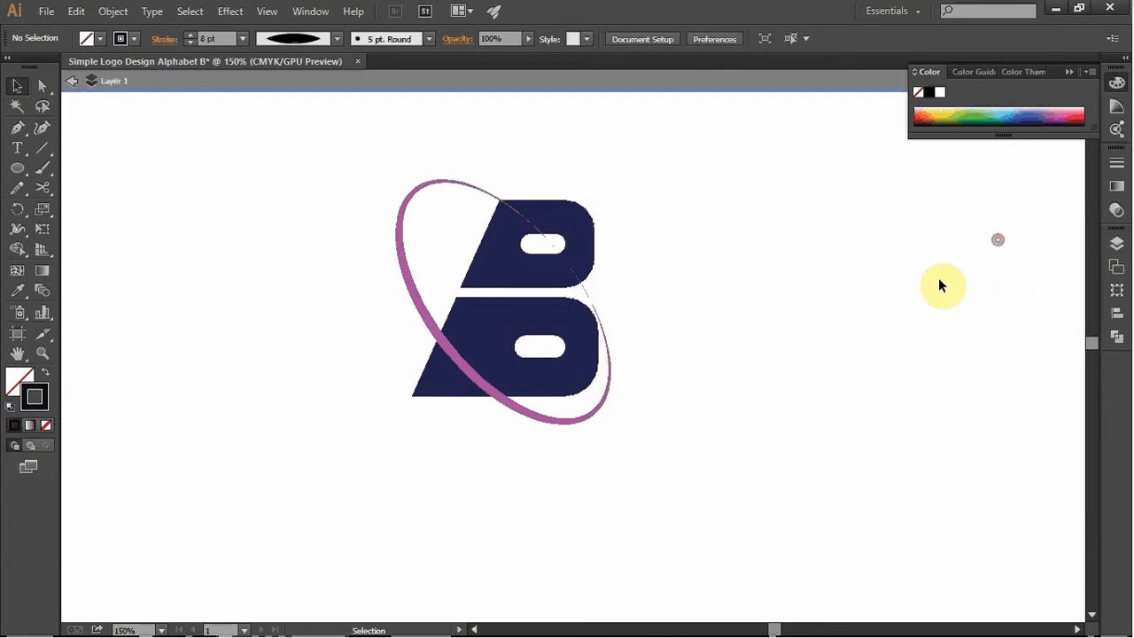
- Recolour the ring's stroke black
{"action": "left_click", "coordinate": [458, 354]}
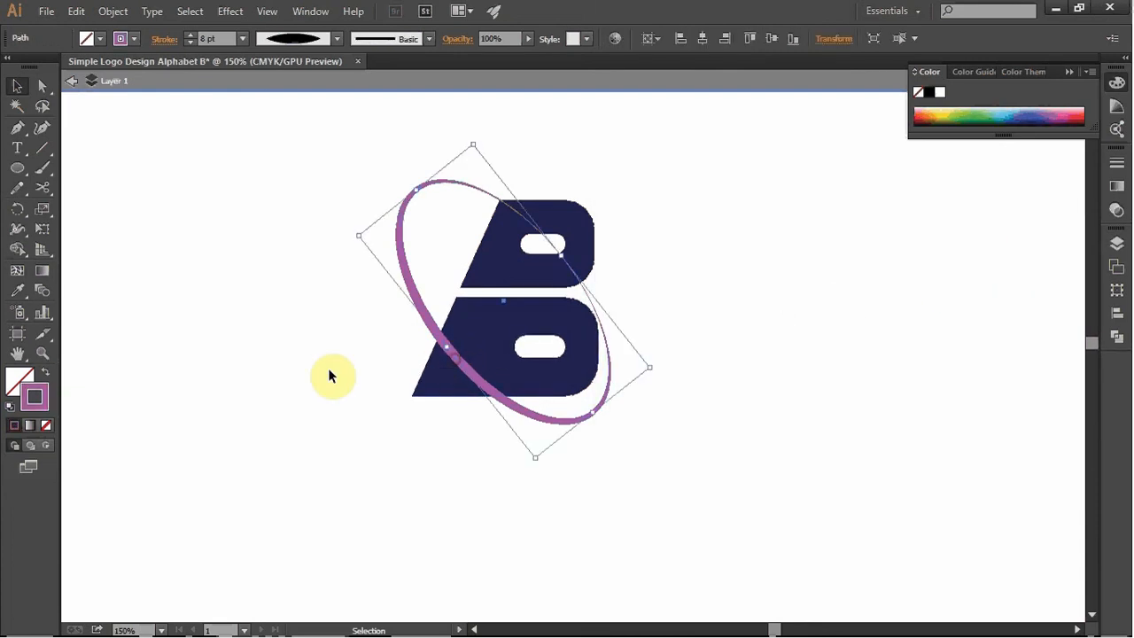
{"action": "double_click", "coordinate": [35, 401]}
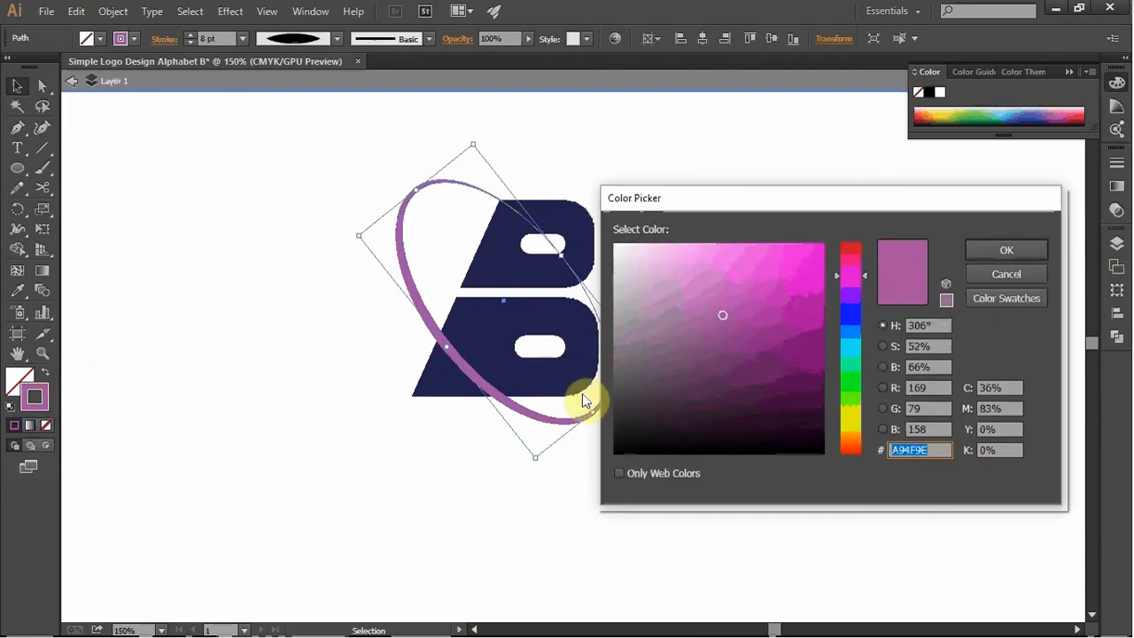
{"action": "left_click", "coordinate": [618, 448]}
{"action": "left_click", "coordinate": [1006, 250]}
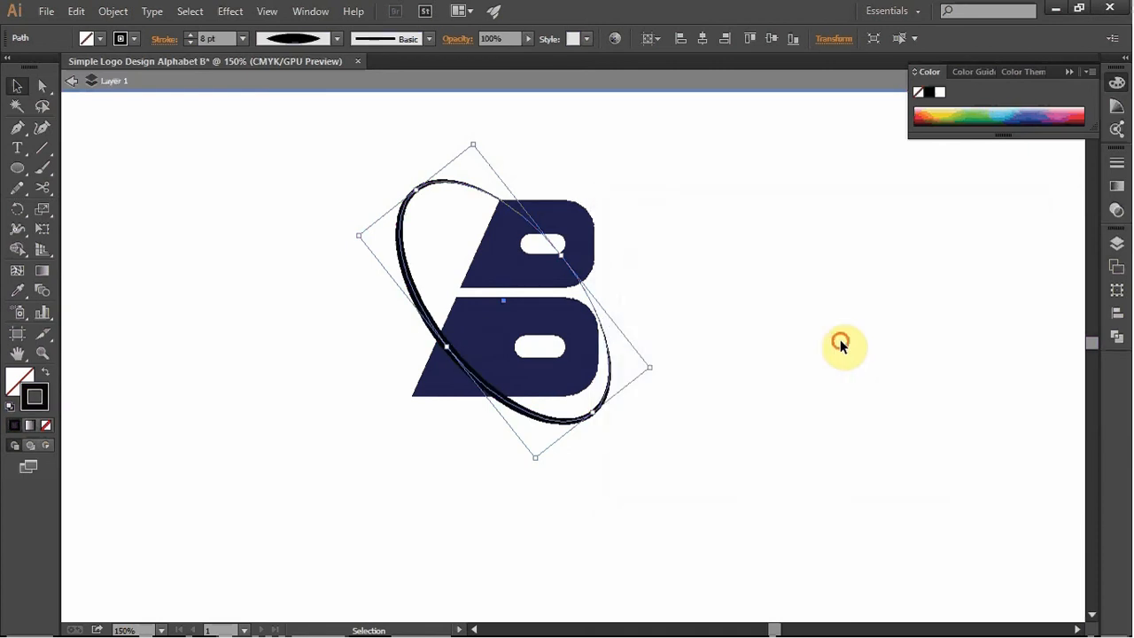
{"action": "left_click", "coordinate": [673, 425]}
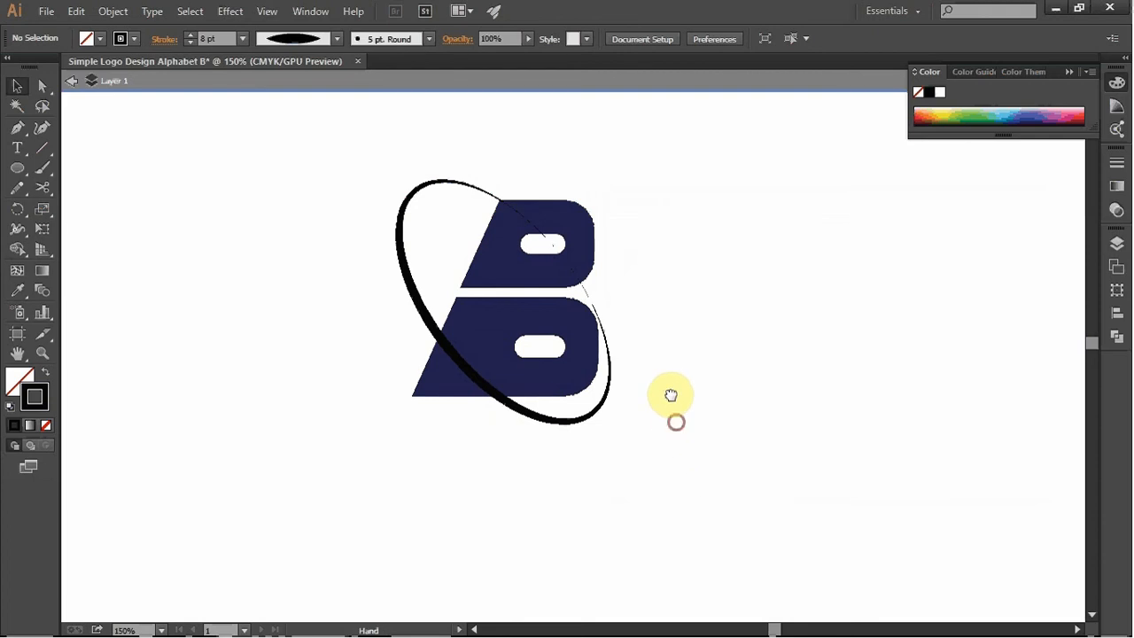
- Exit isolation mode on Layer 1 and leave the logo artwork deselected
{"action": "left_click_drag", "start_coordinate": [675, 420], "coordinate": [667, 380]}
{"action": "double_click", "coordinate": [638, 257]}
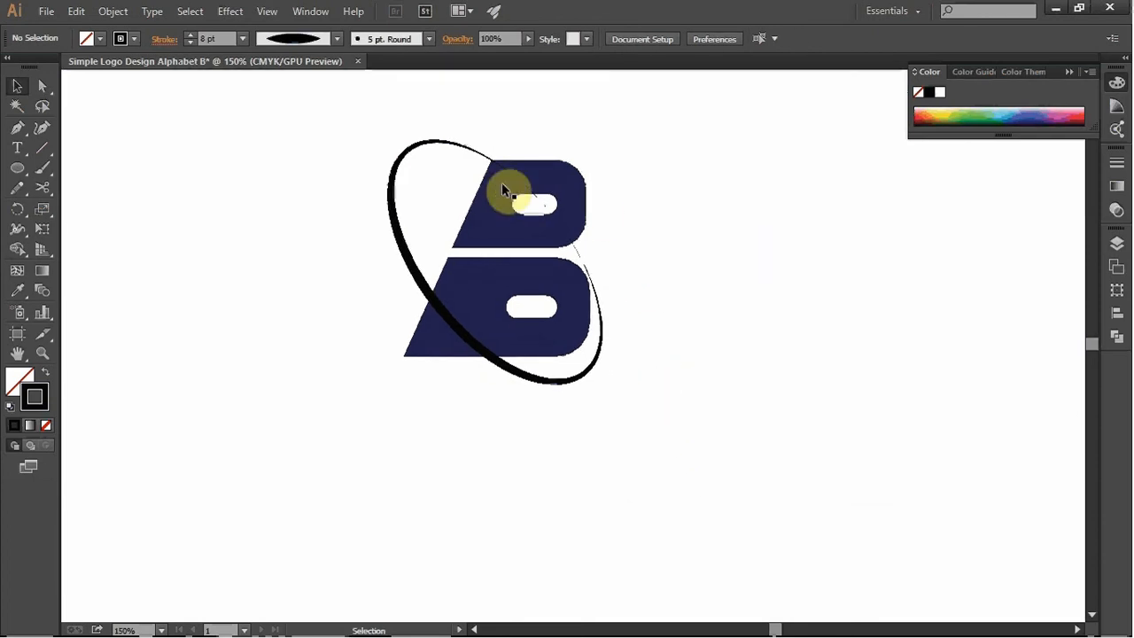
{"action": "left_click_drag", "start_coordinate": [360, 134], "coordinate": [407, 209]}
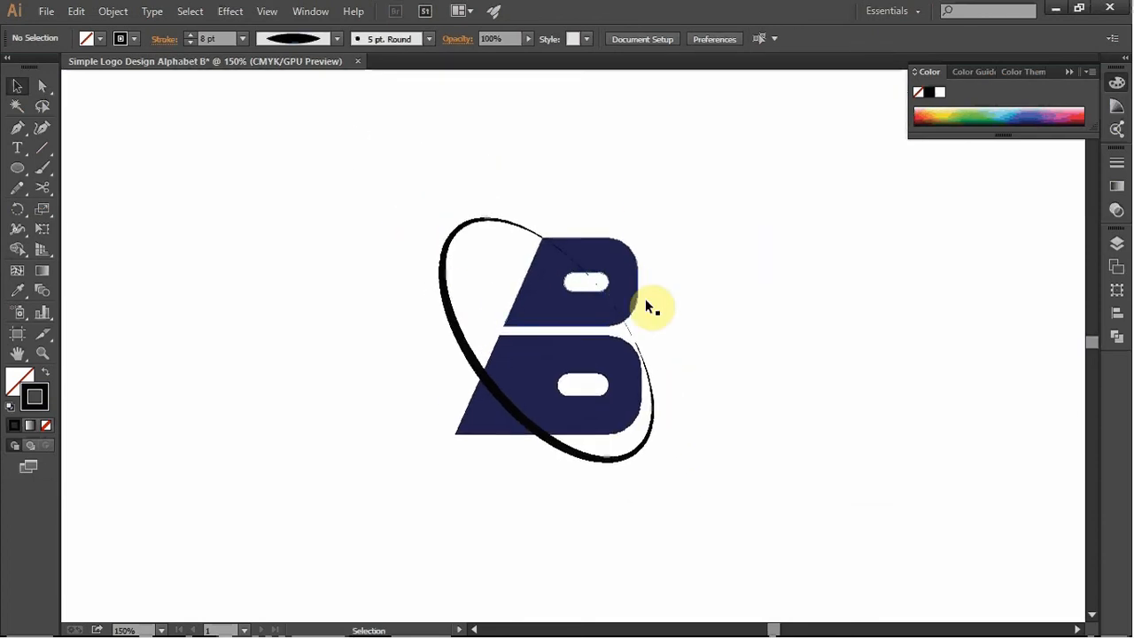
{"action": "left_click", "coordinate": [585, 323]}
{"action": "left_click", "coordinate": [822, 335]}
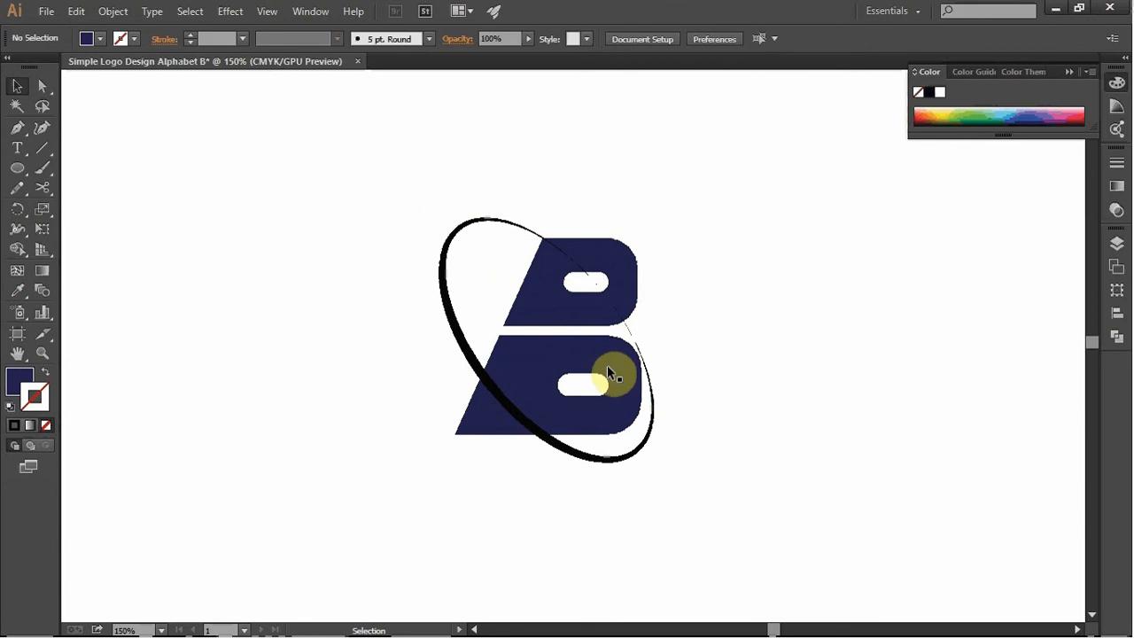
{"action": "left_click_drag", "start_coordinate": [783, 372], "coordinate": [768, 353]}
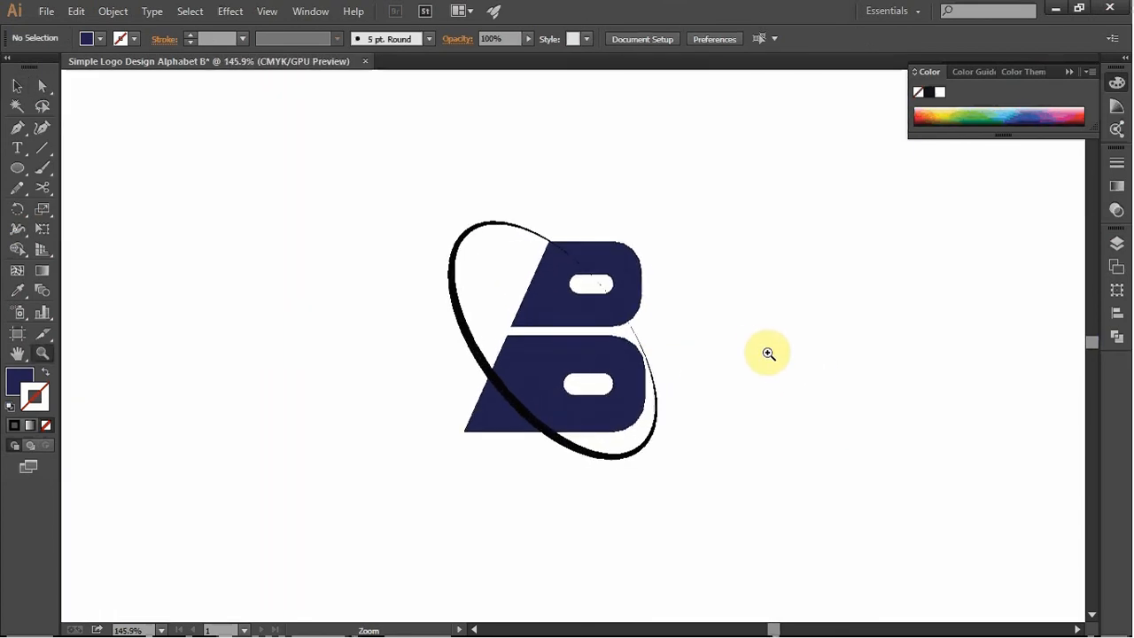